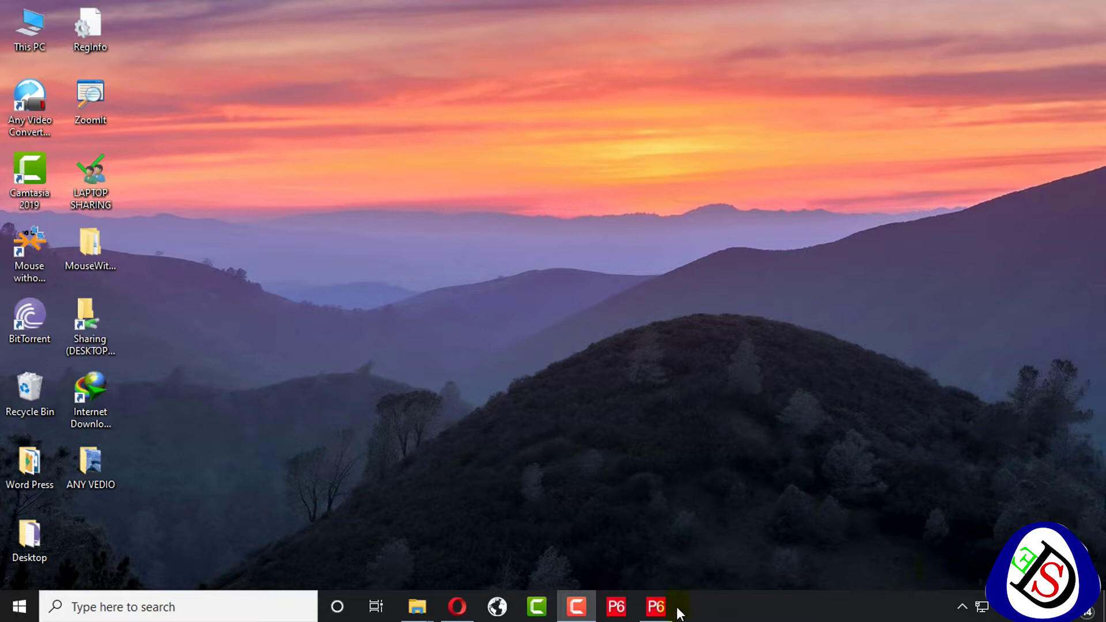
# Restore P6 and add an Enterprise Project Structure shortcut to the left toolbar.
pyautogui.click(656, 606)
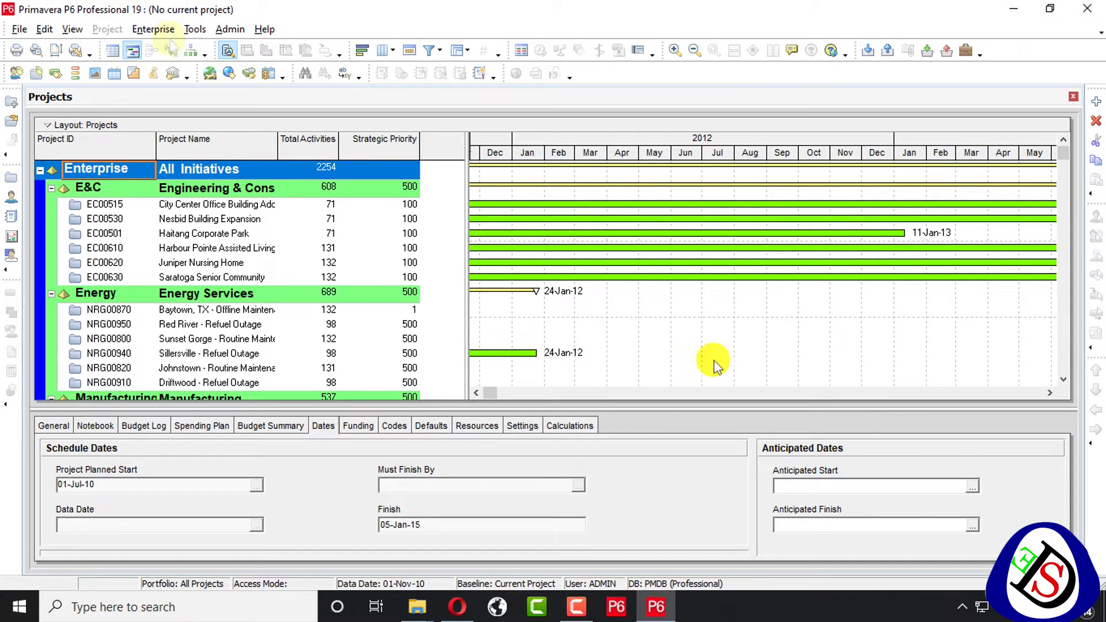
pyautogui.click(169, 34)
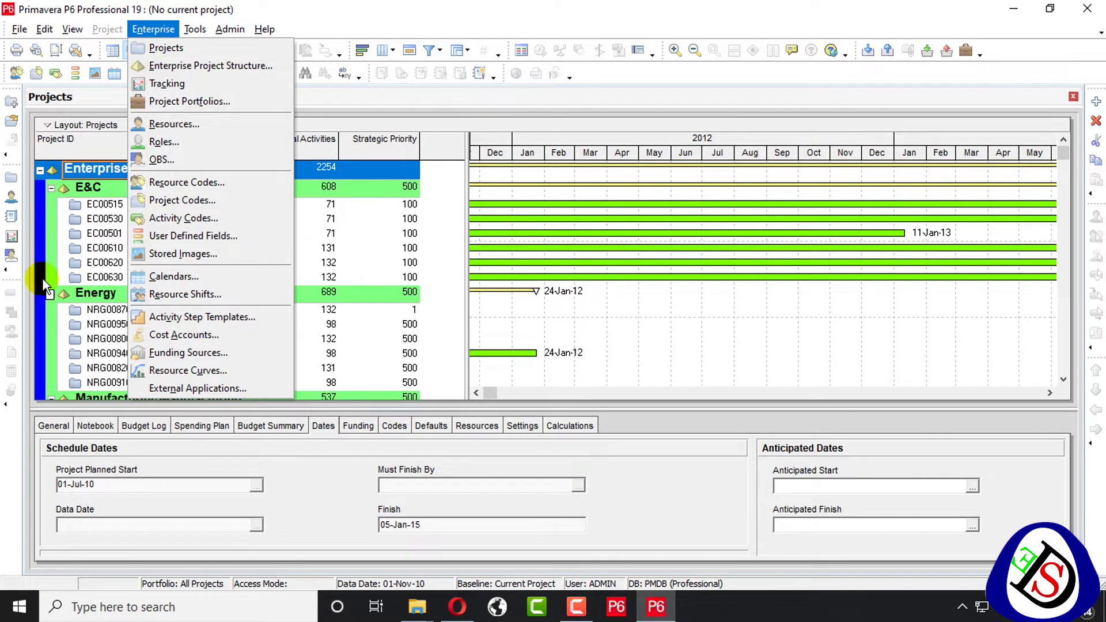
pyautogui.click(7, 270)
pyautogui.click(53, 281)
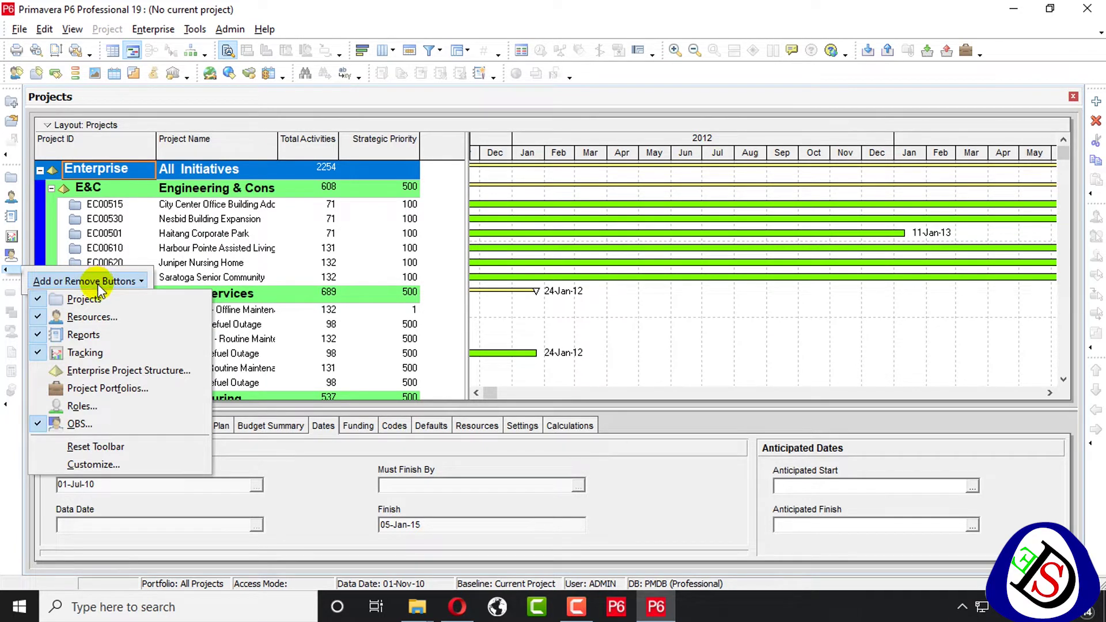
pyautogui.click(133, 374)
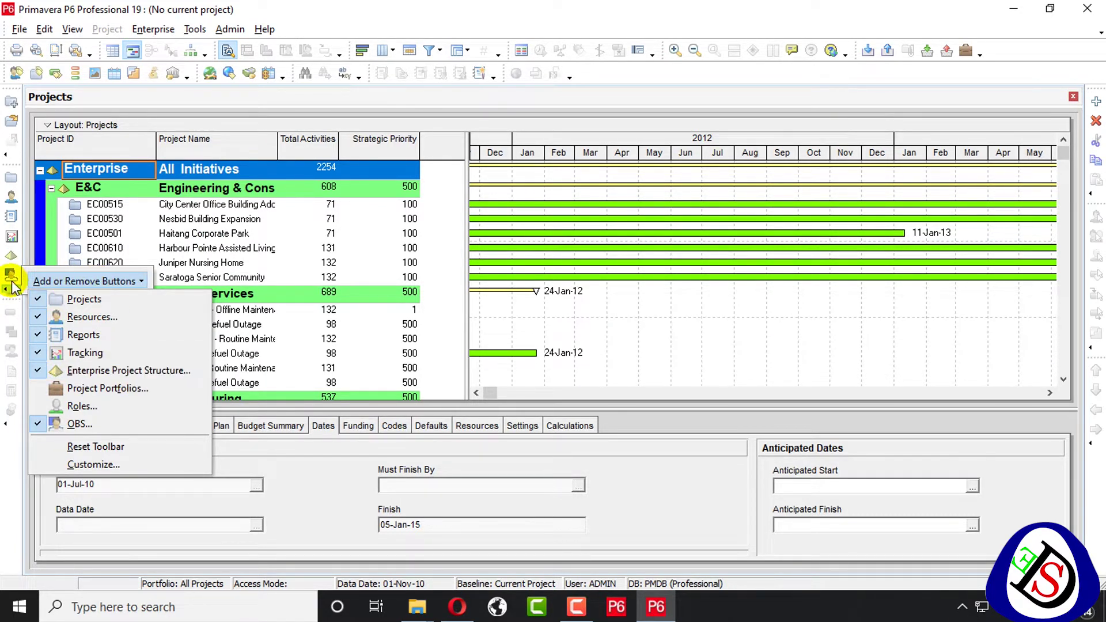
pyautogui.click(21, 248)
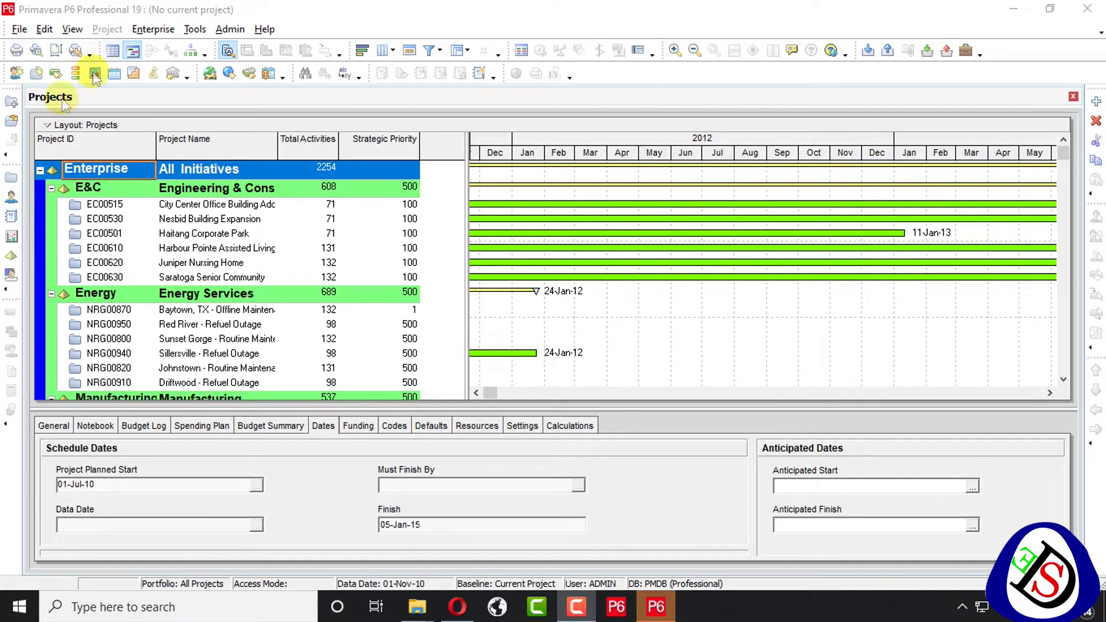
# Open the Enterprise Project Structure dialog from the Enterprise menu.
pyautogui.click(160, 29)
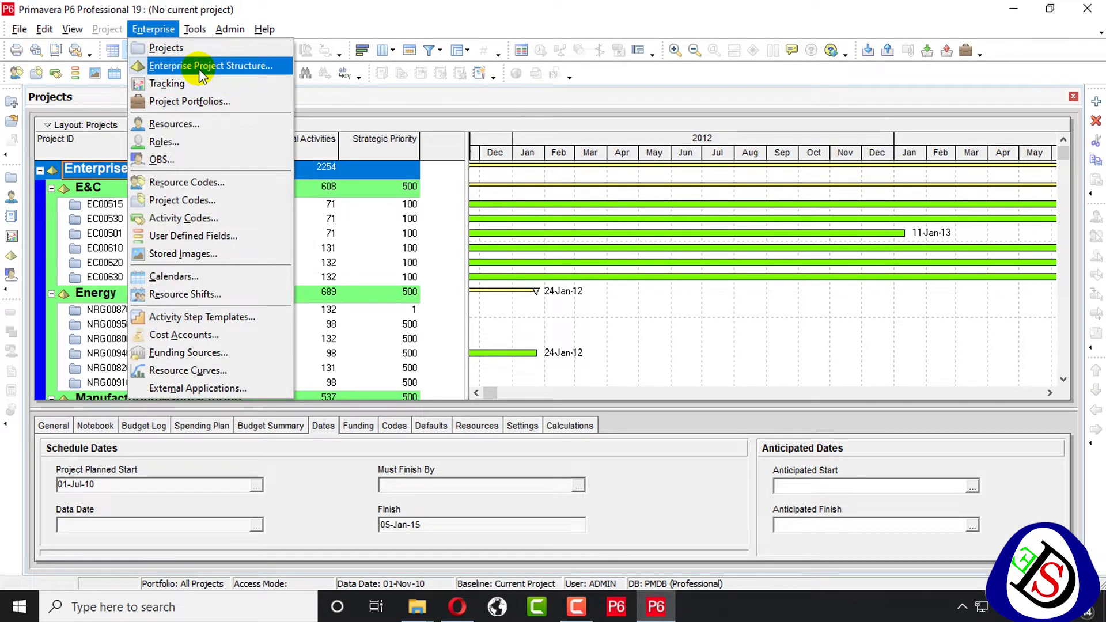
pyautogui.click(201, 66)
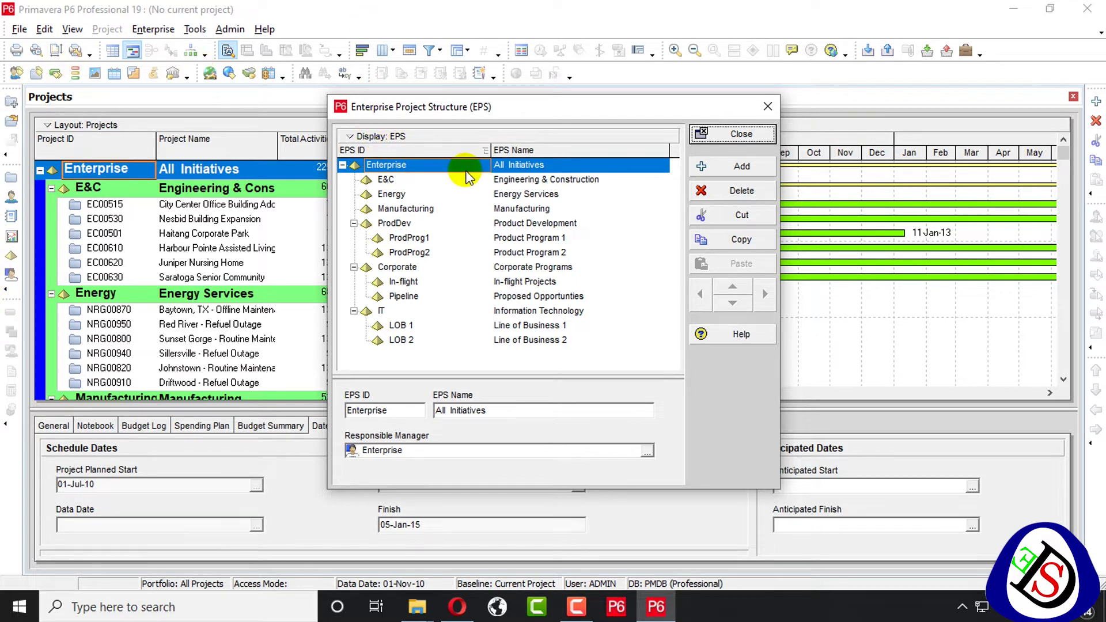
# Add a new EPS node with ID JHO and name JHO Company.
pyautogui.click(740, 174)
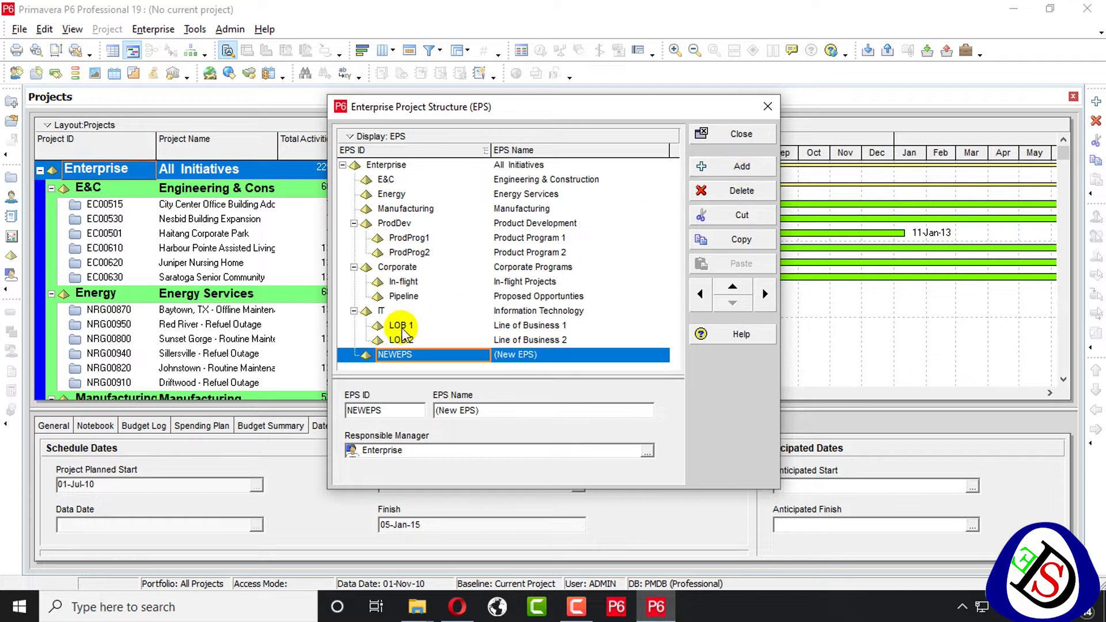
pyautogui.click(418, 355)
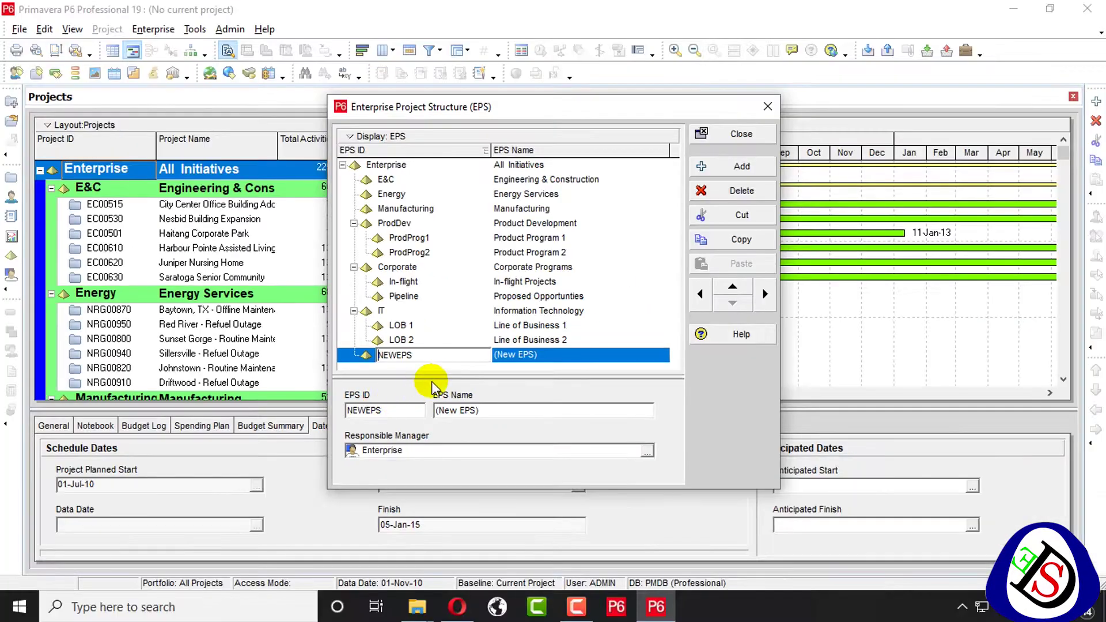
pyautogui.doubleClick(414, 357)
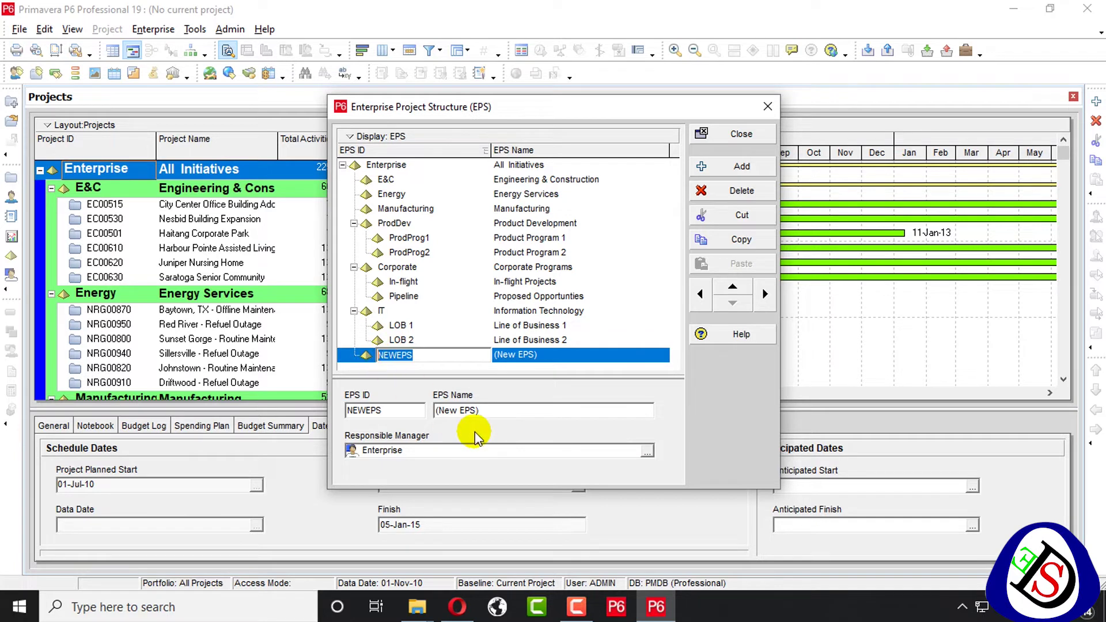
pyautogui.press('BackSpace')
pyautogui.write('JHO')
pyautogui.click(561, 354)
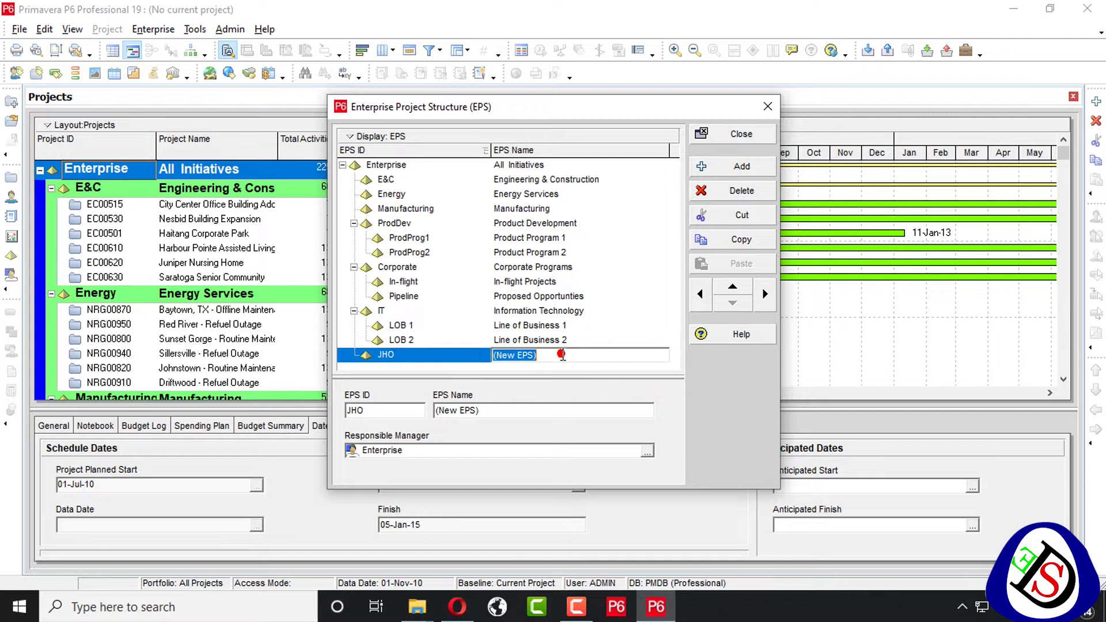
pyautogui.write('JHO Com')
pyautogui.write('pany')
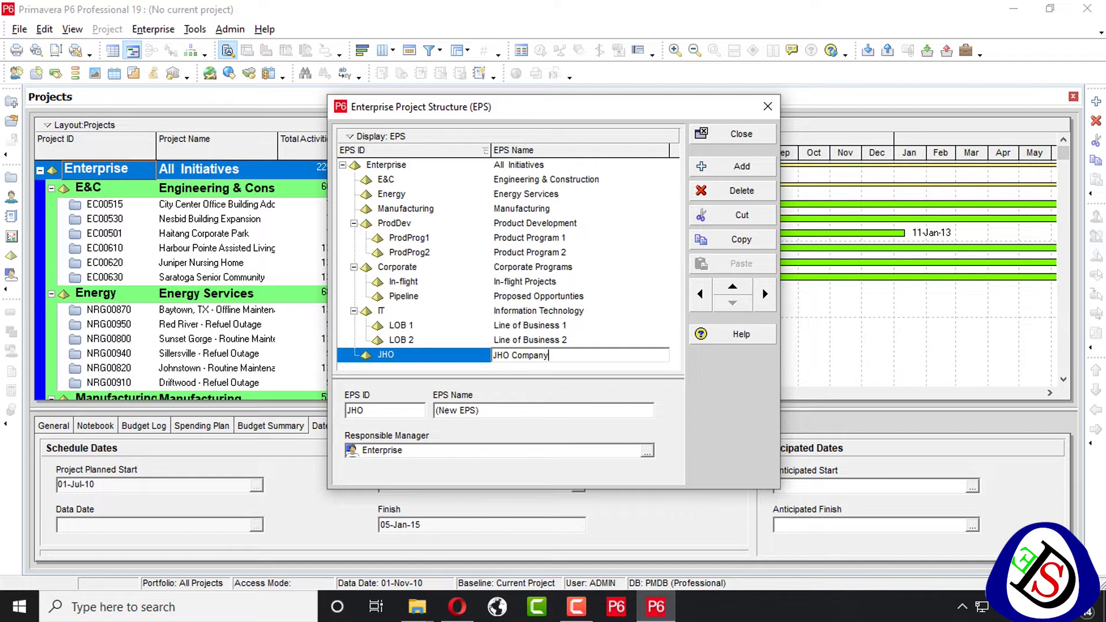
pyautogui.click(698, 378)
# Move the JHO node up the hierarchy toward Enterprise.
pyautogui.click(733, 288)
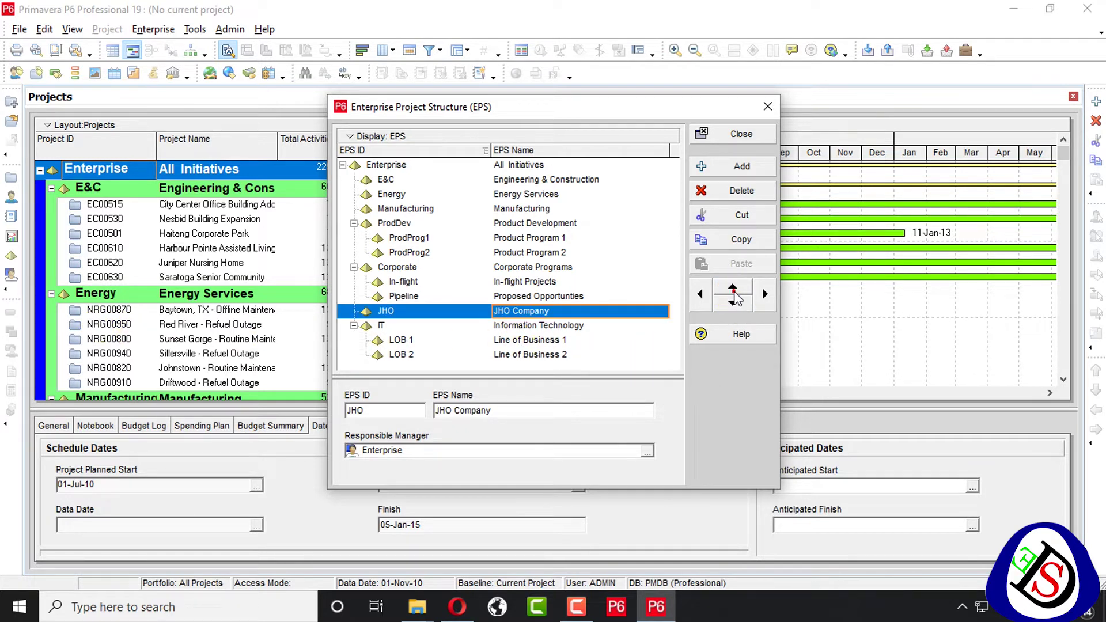
pyautogui.click(733, 291)
pyautogui.click(733, 291)
# Move JHO directly under Enterprise and assign JHO Company from All OBS Elements as responsible manager.
pyautogui.click(734, 291)
pyautogui.click(733, 291)
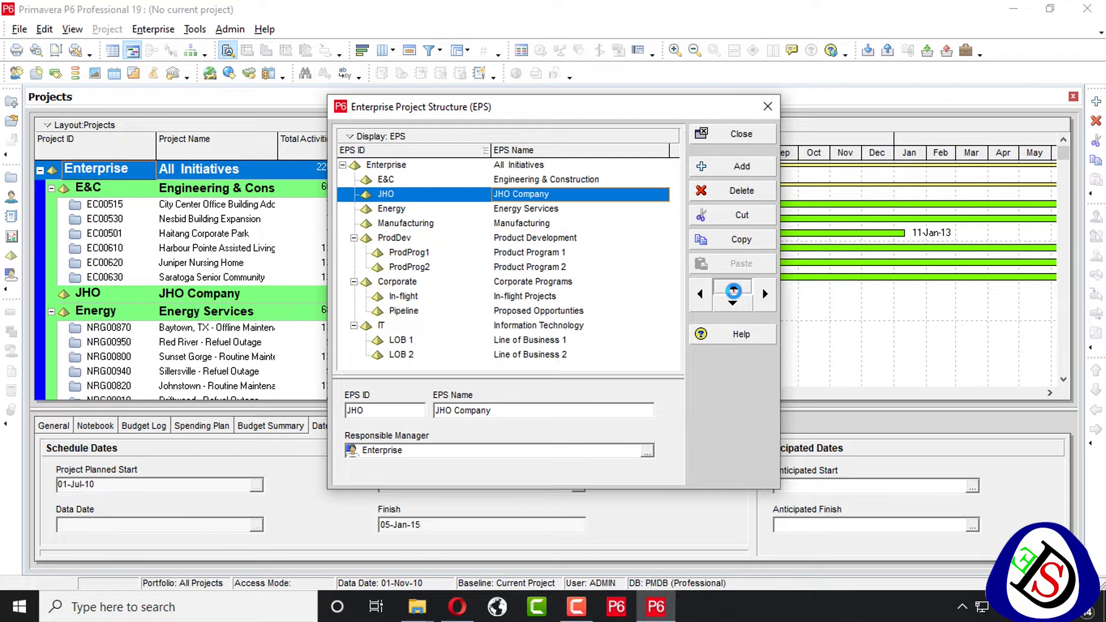
pyautogui.click(733, 291)
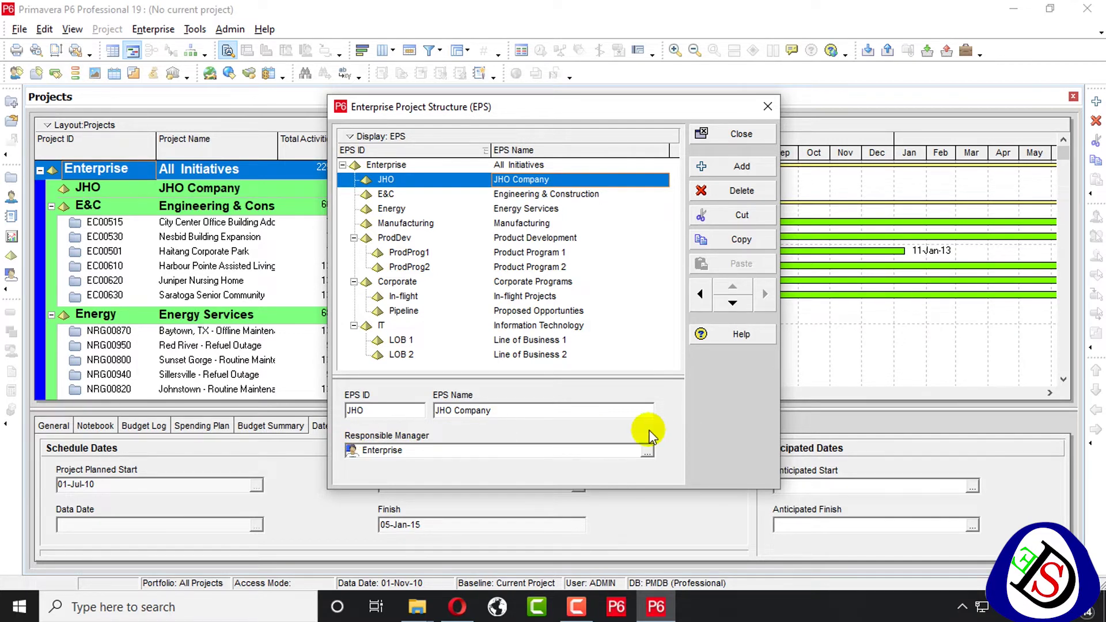
pyautogui.click(647, 451)
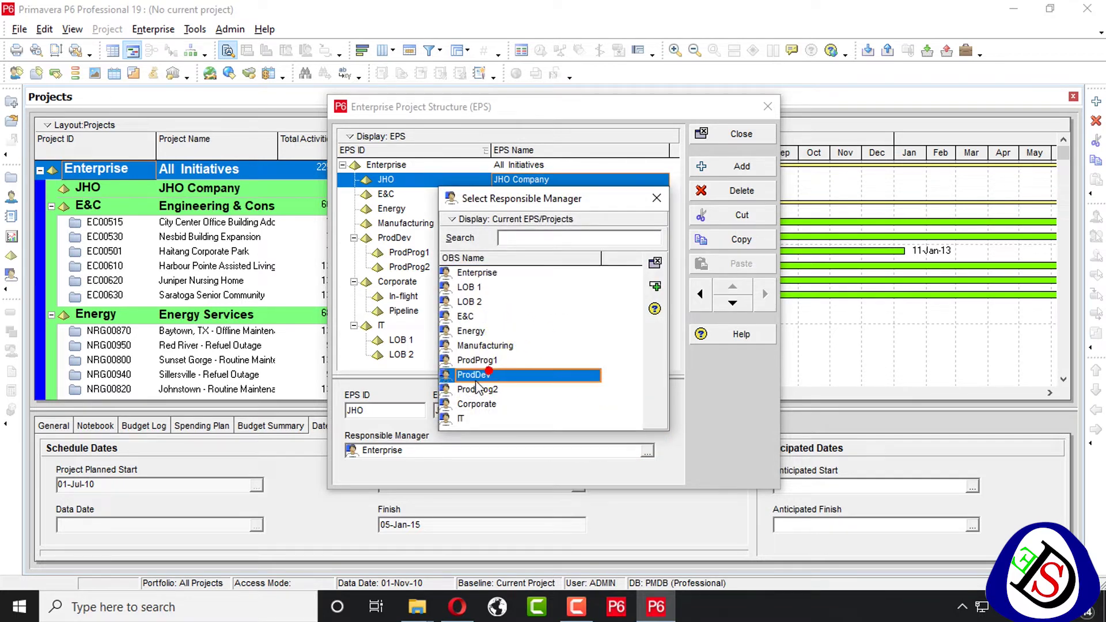
pyautogui.click(489, 220)
pyautogui.moveTo(516, 279)
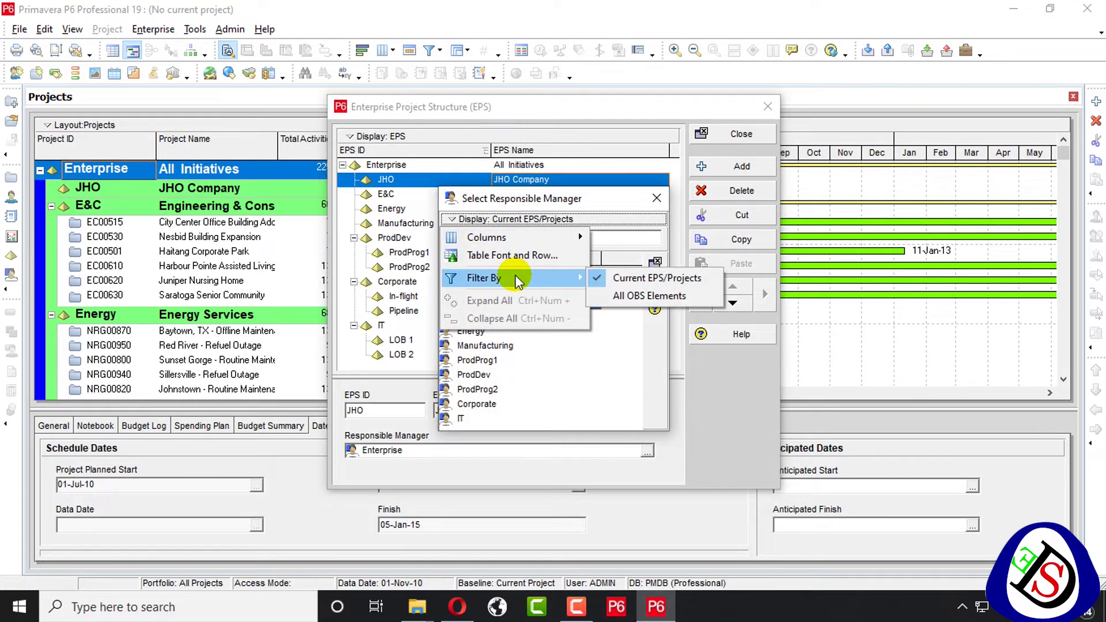
pyautogui.click(652, 297)
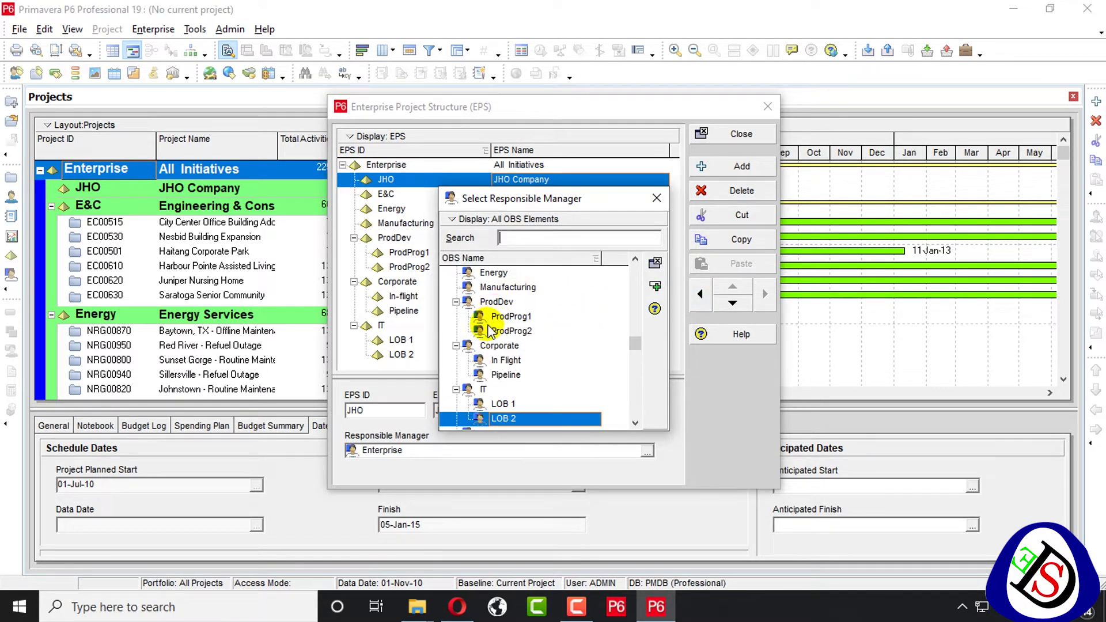
pyautogui.moveTo(634, 342); pyautogui.dragTo(626, 268)
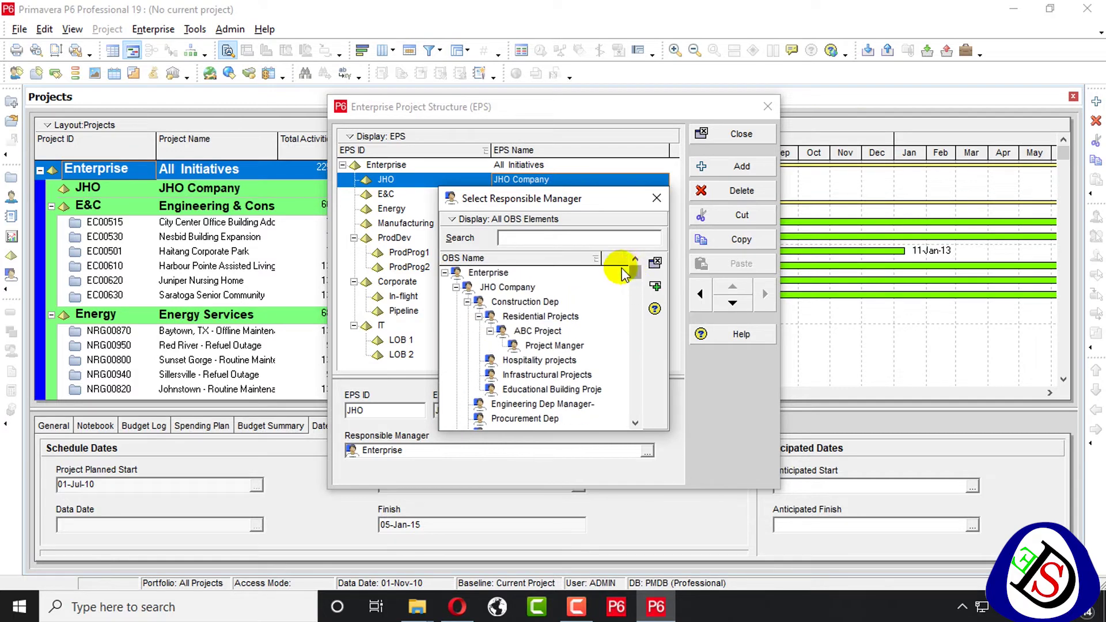
pyautogui.click(506, 288)
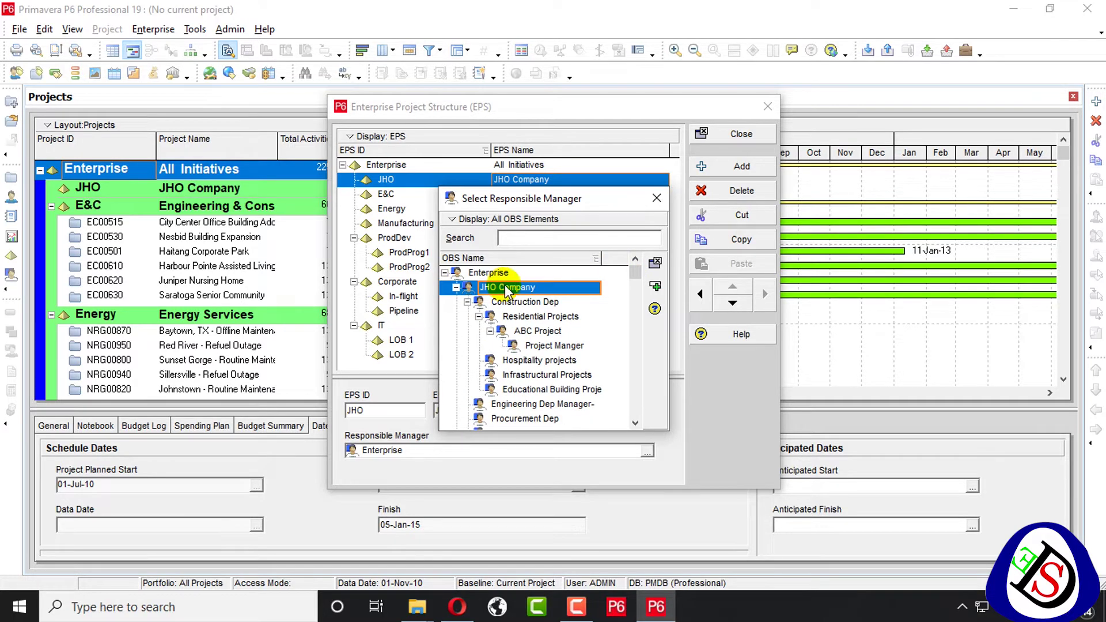
pyautogui.click(655, 287)
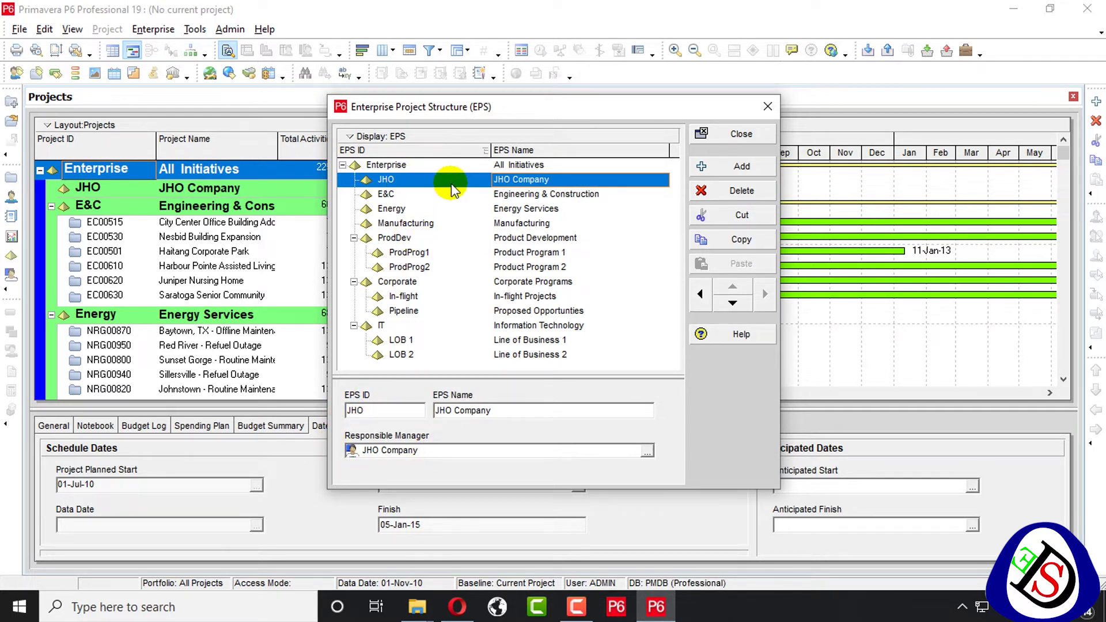
# Add another EPS node and indent it as a child of E&C.
pyautogui.click(738, 172)
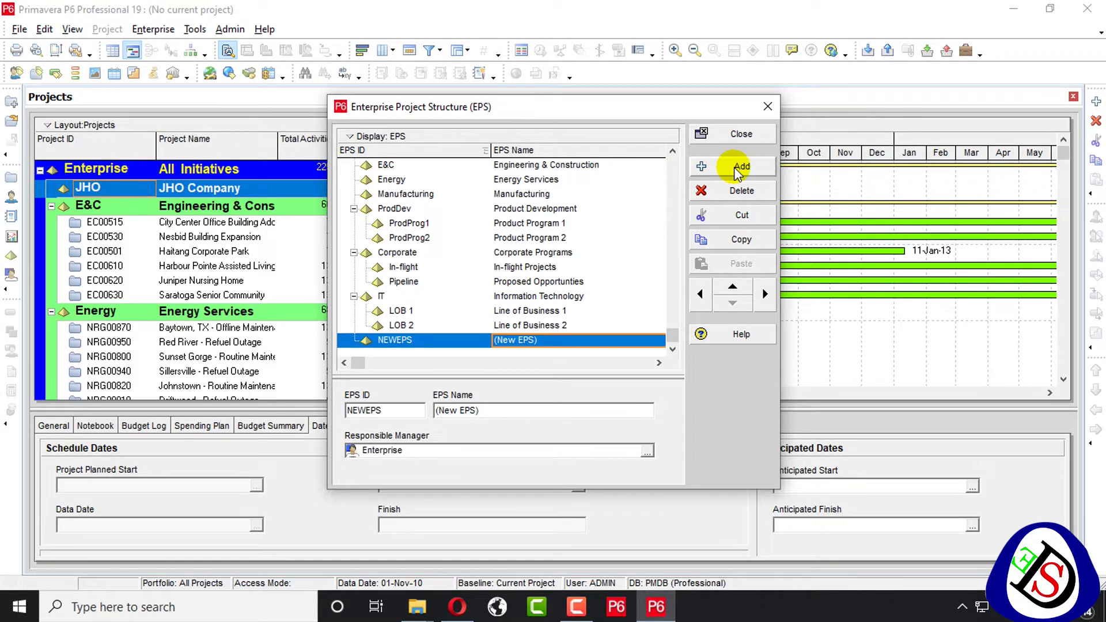
pyautogui.click(733, 287)
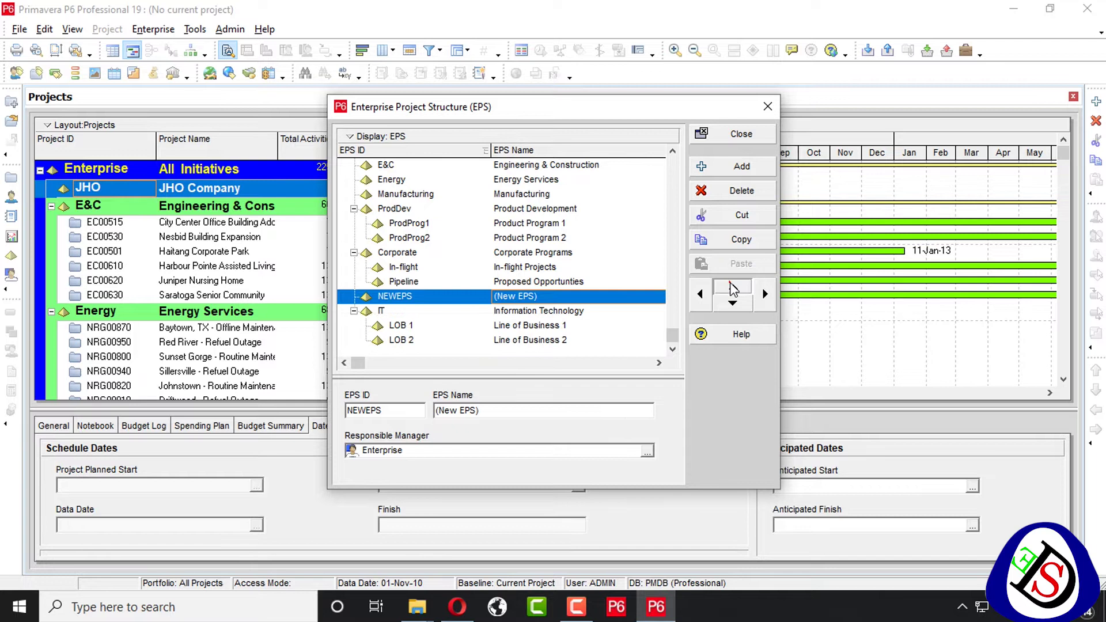
pyautogui.click(733, 286)
pyautogui.click(733, 287)
pyautogui.click(733, 287)
pyautogui.click(733, 287)
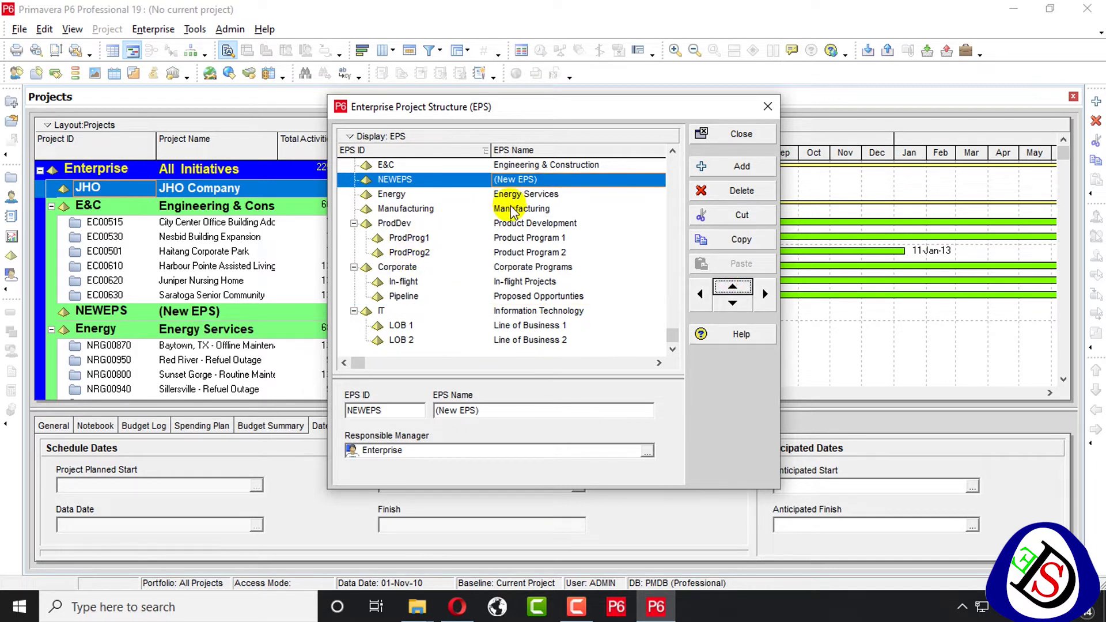
pyautogui.click(764, 294)
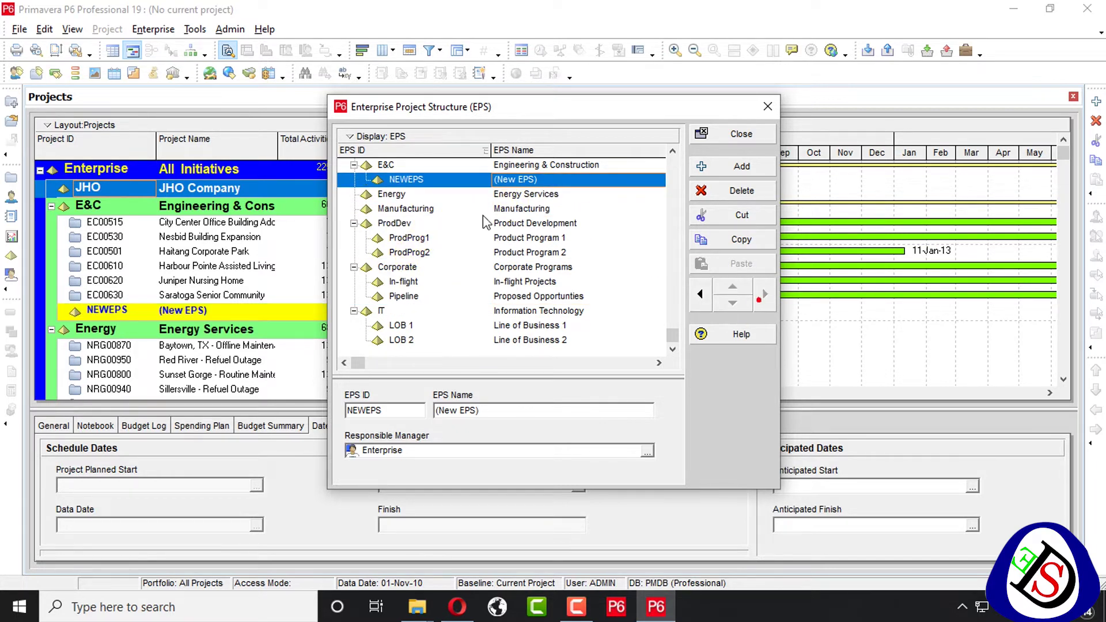
# Give the new node the EPS ID 1, keeping the name (New EPS).
pyautogui.click(436, 181)
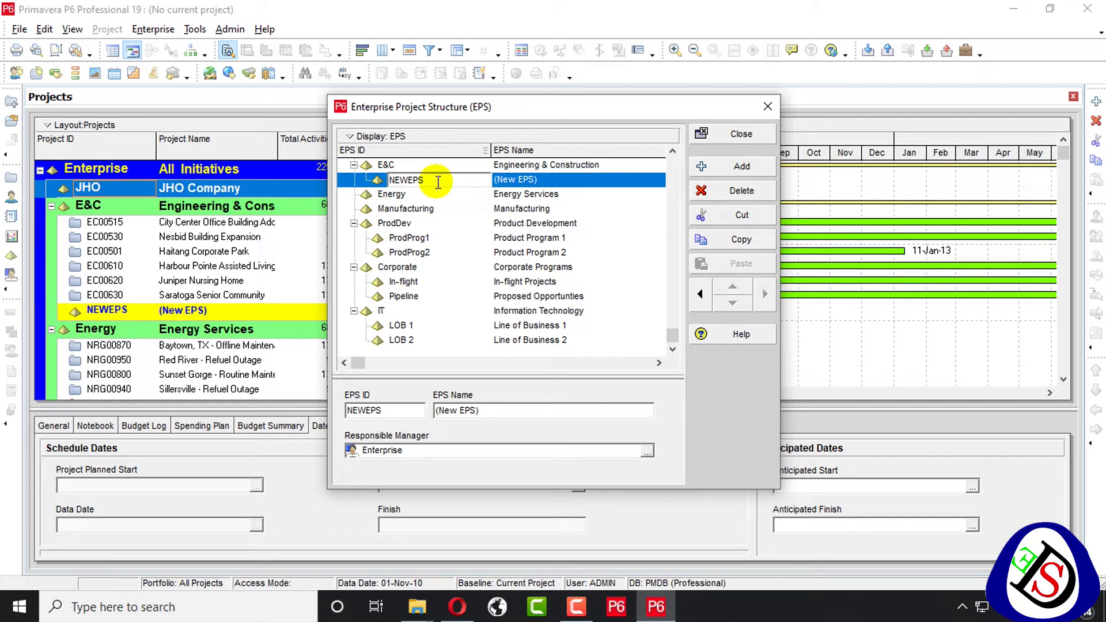
pyautogui.moveTo(425, 181); pyautogui.dragTo(378, 181)
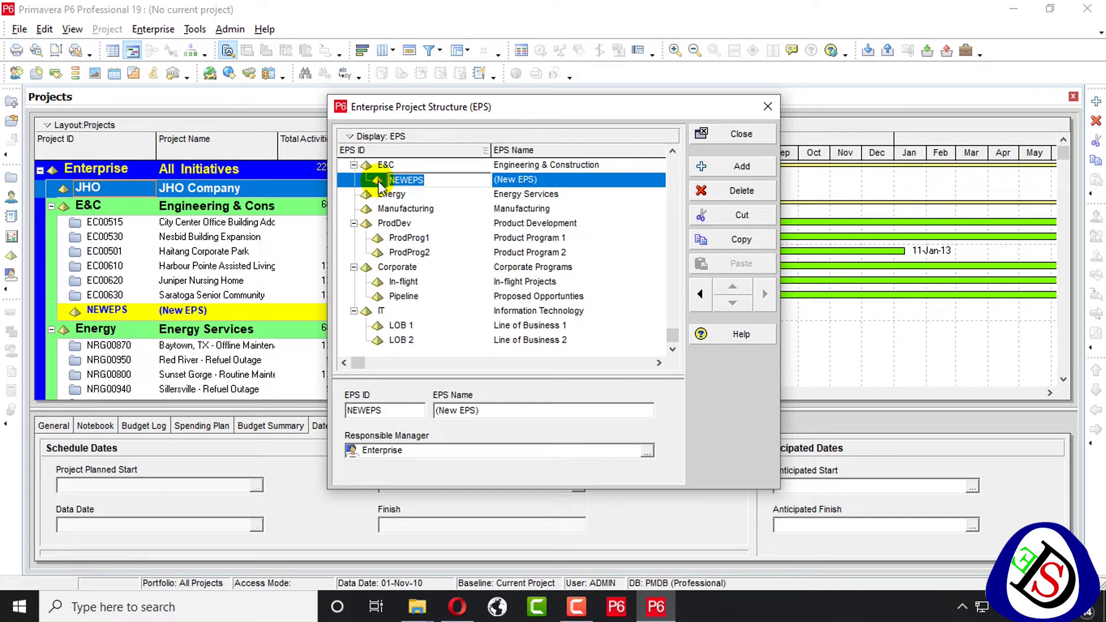
pyautogui.press('BackSpace')
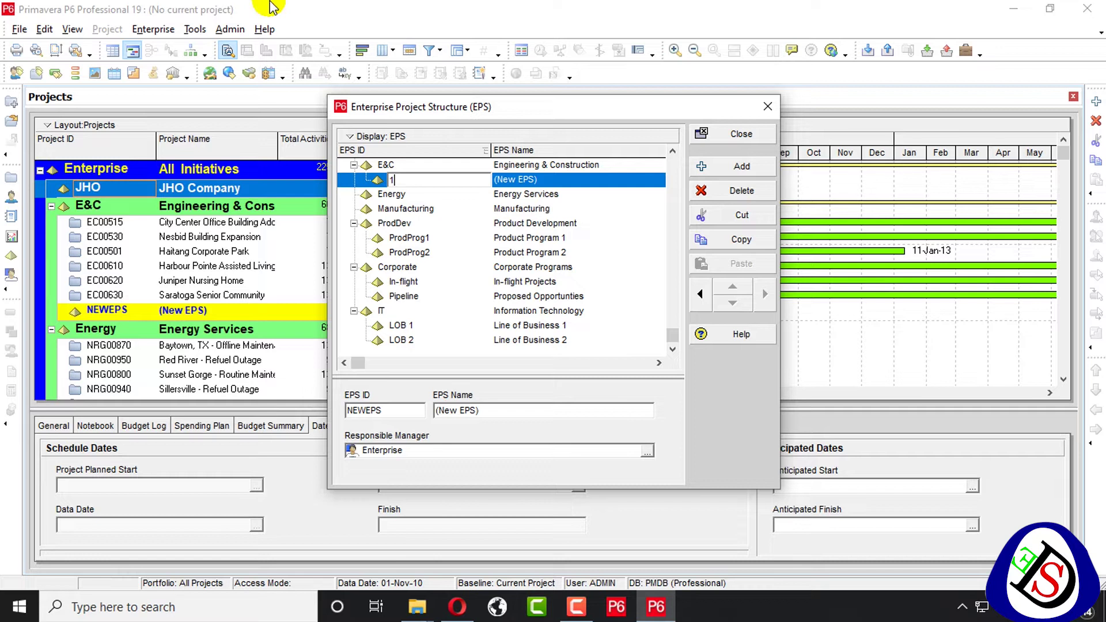
pyautogui.click(563, 180)
pyautogui.click(563, 180)
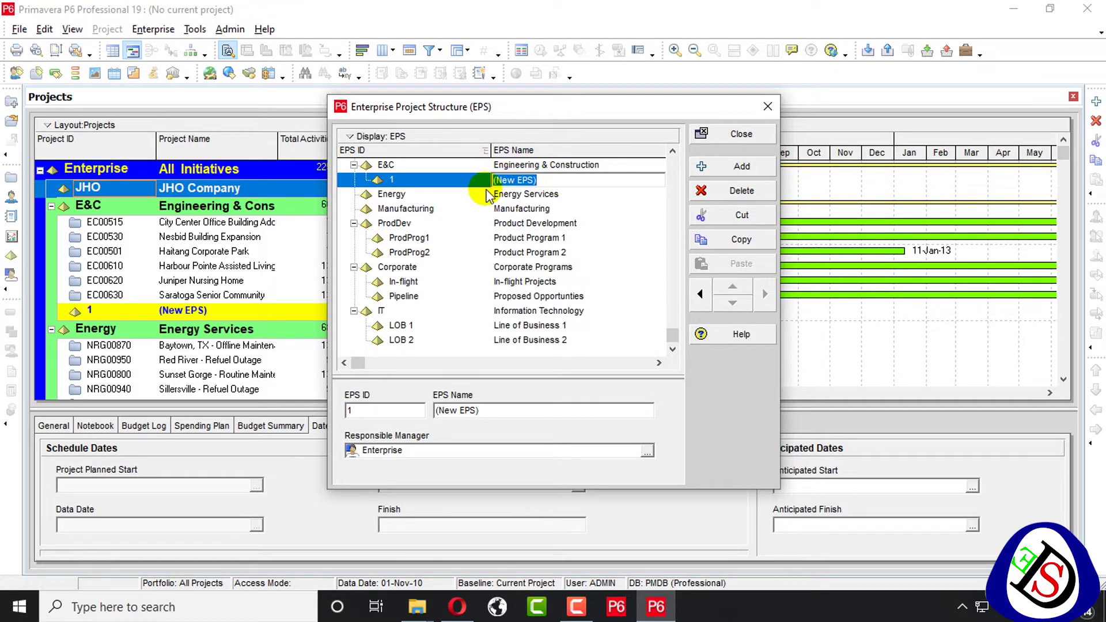
pyautogui.click(535, 295)
# Shift node 1 left and then under JHO so it nests as JHO's child.
pyautogui.scroll(2, 423, 248)
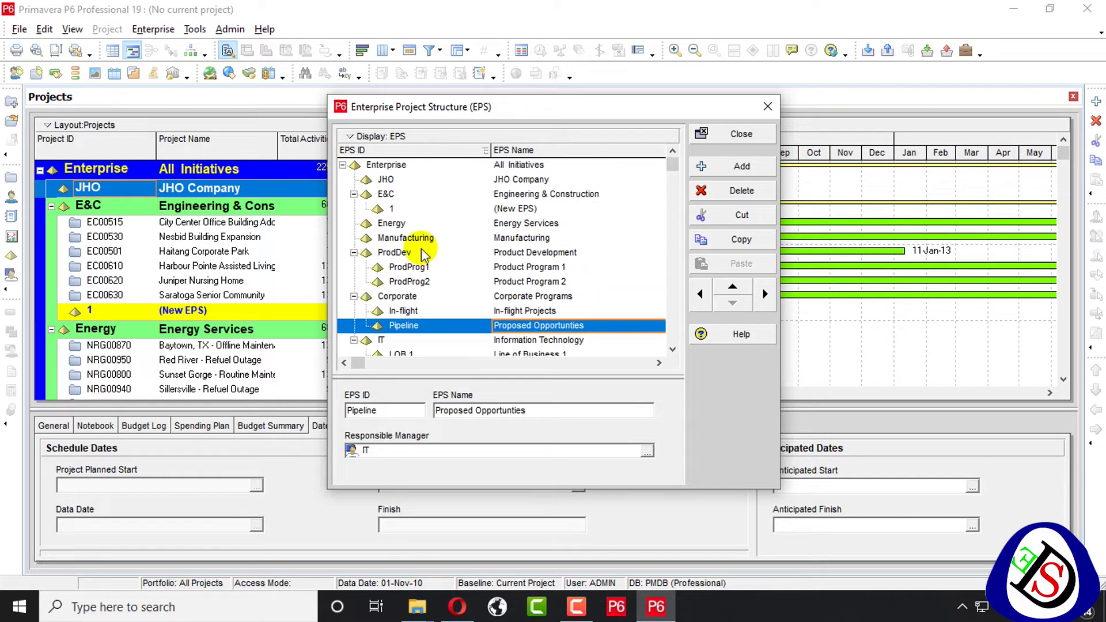
pyautogui.click(431, 210)
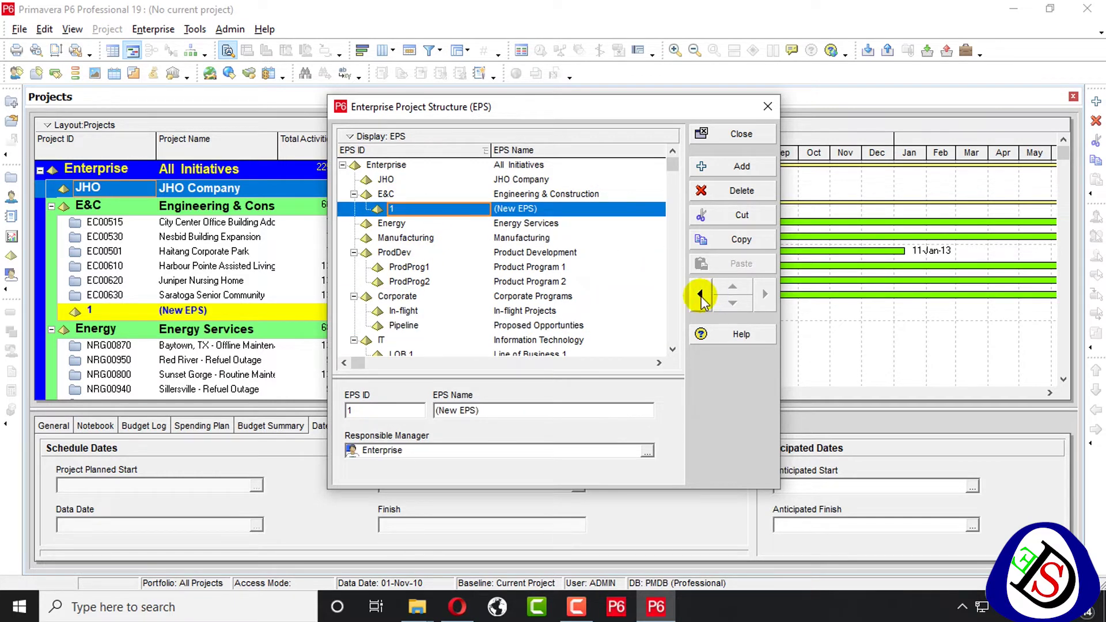
pyautogui.click(729, 290)
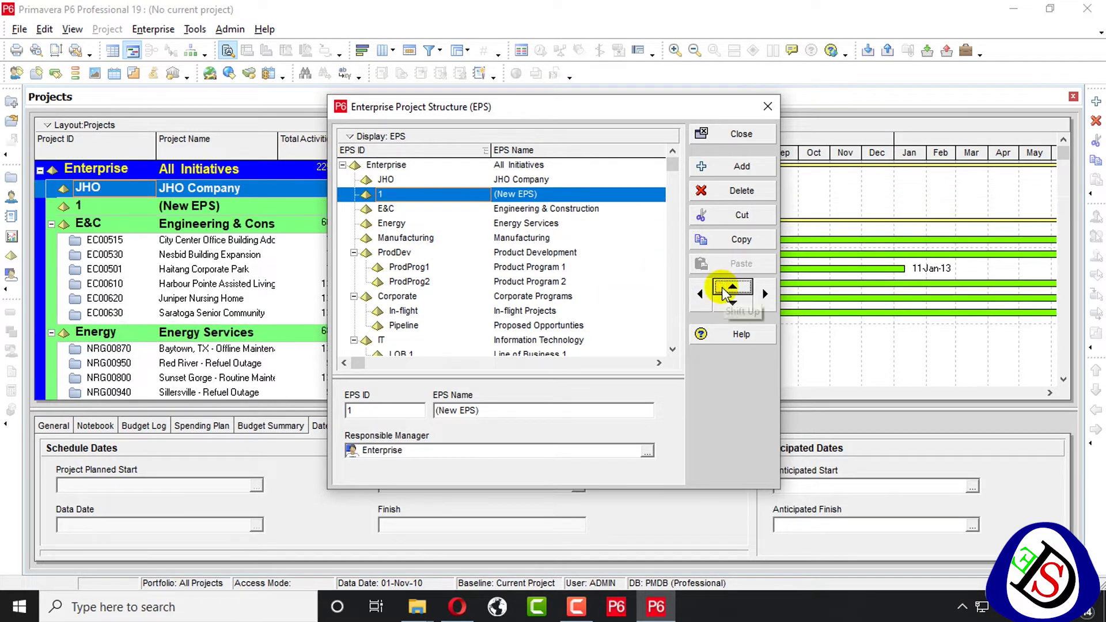
pyautogui.click(763, 295)
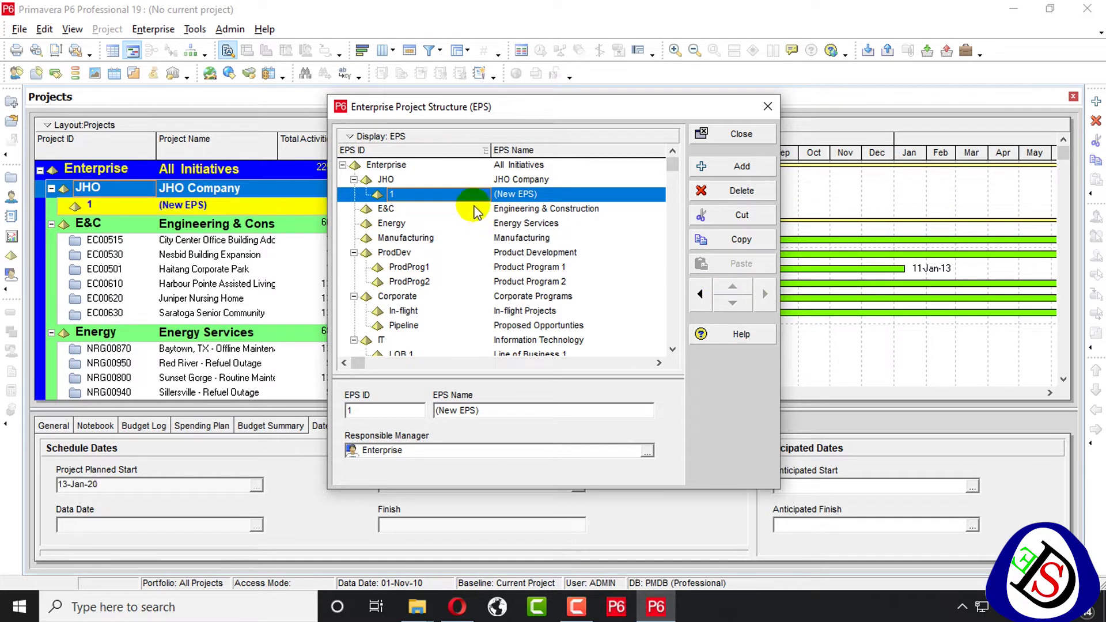
# Rename EPS node 1 to Construction Department.
pyautogui.click(558, 194)
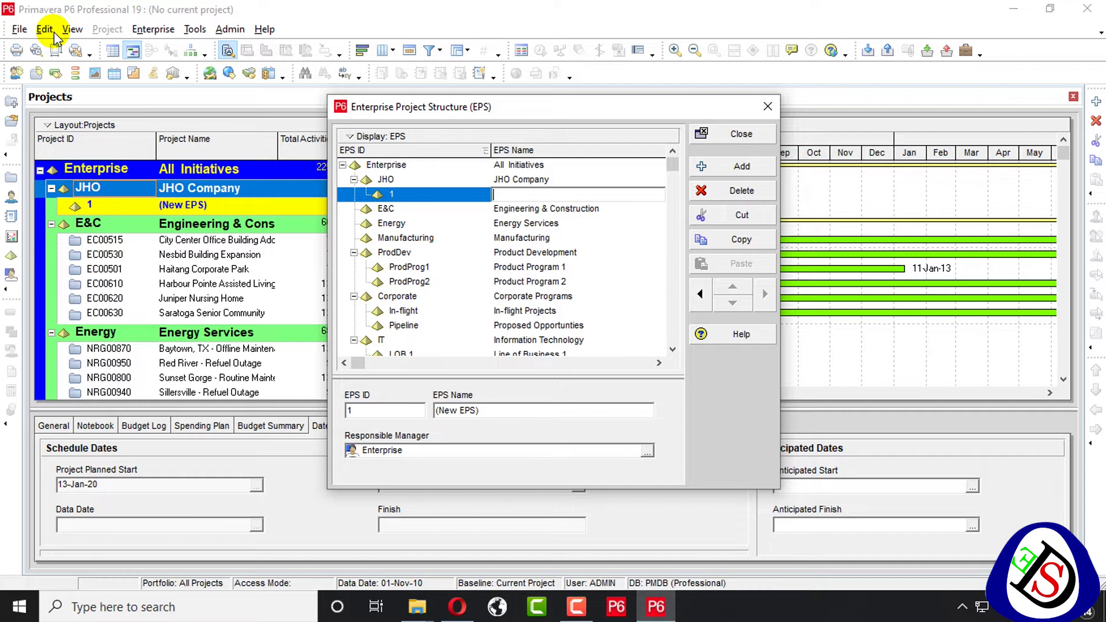
pyautogui.write('Constru')
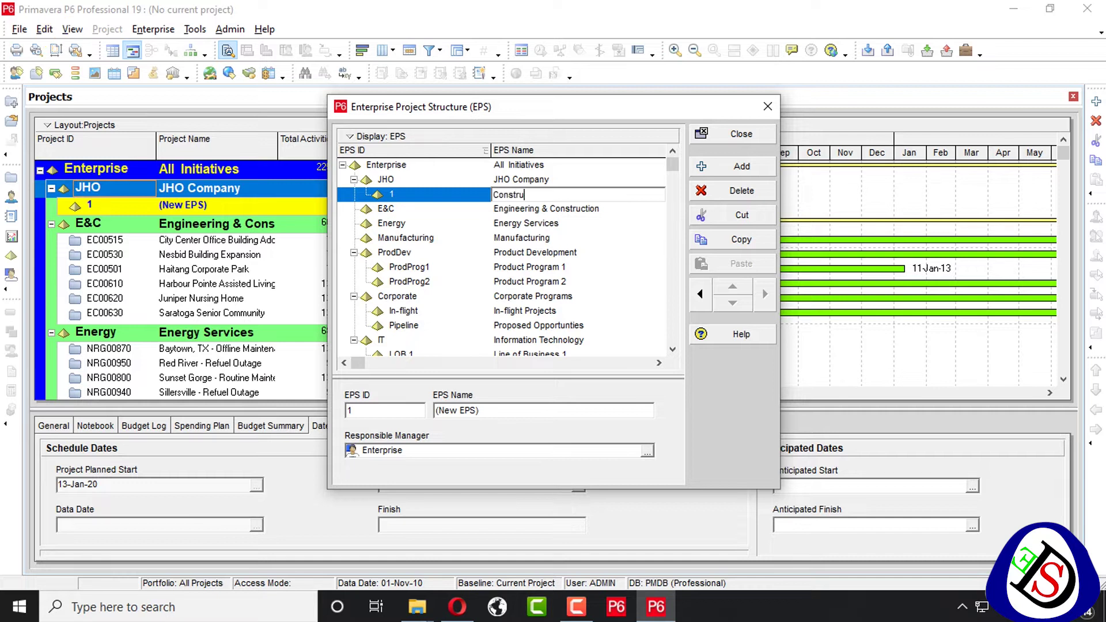
pyautogui.write('ction Department')
pyautogui.press('Return')
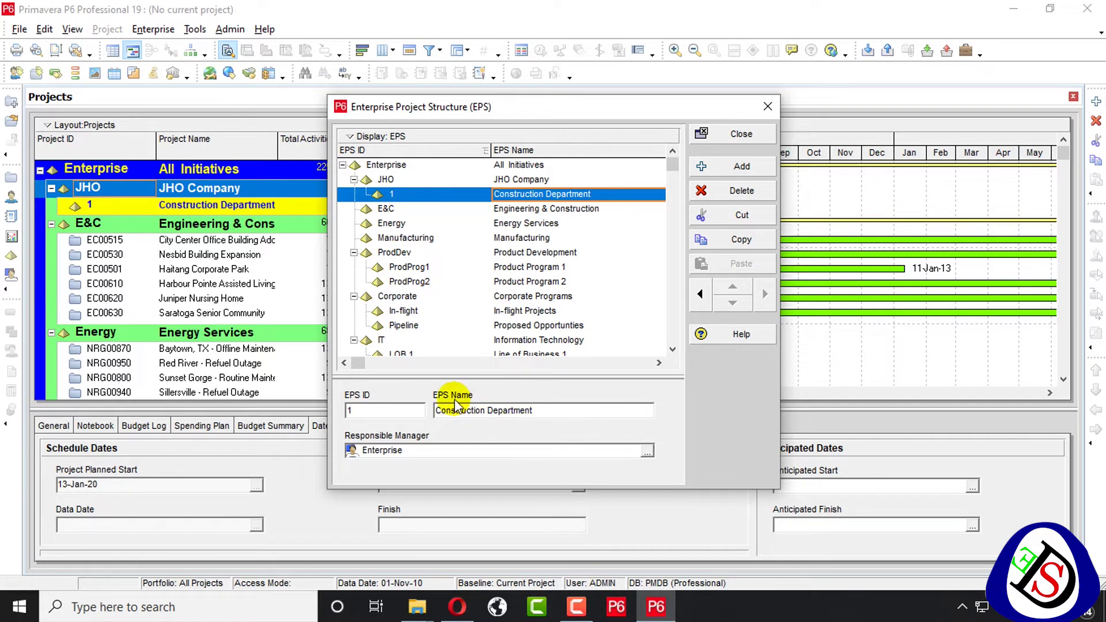
# Assign the OBS element Construction Dep as the node's responsible manager.
pyautogui.click(647, 451)
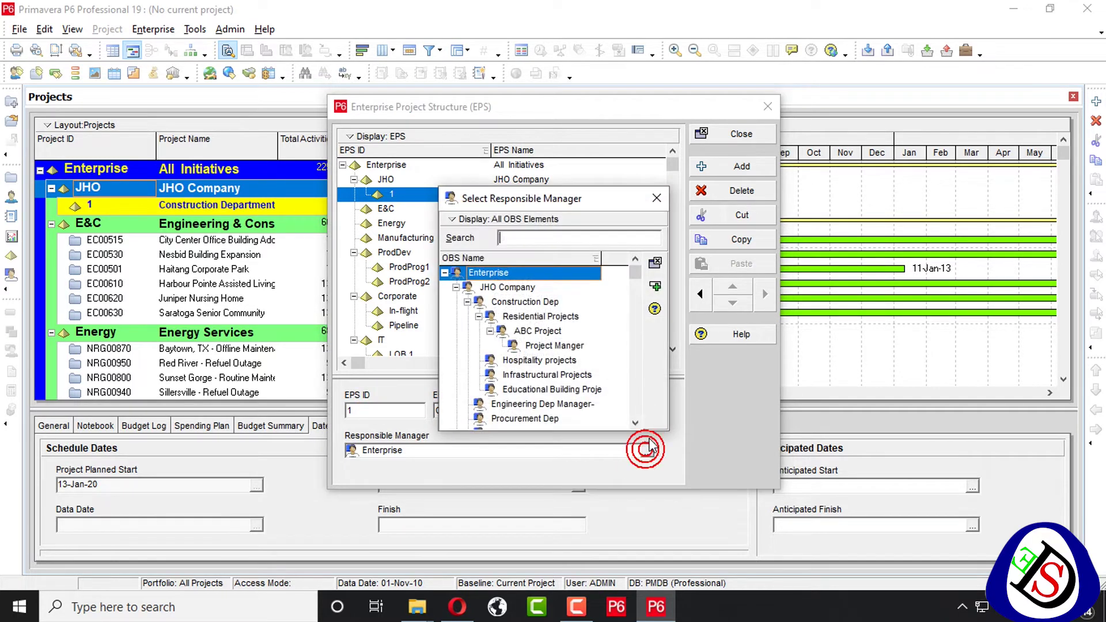
pyautogui.click(529, 301)
pyautogui.click(654, 287)
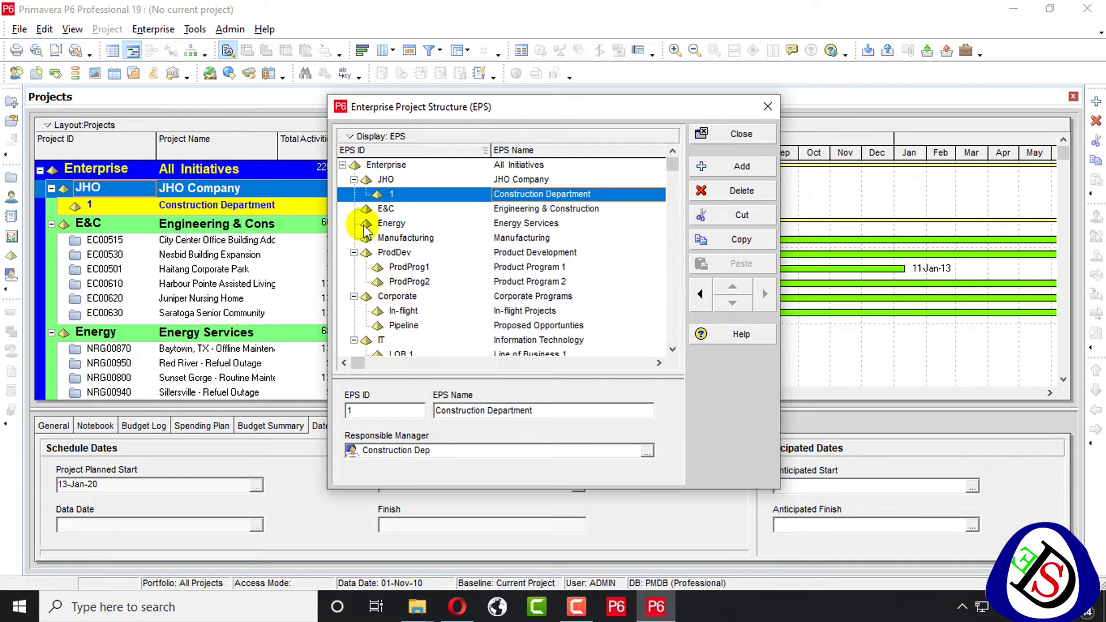
# Add a second node under JHO and change Construction Department's ID to JHO-C.
pyautogui.click(725, 171)
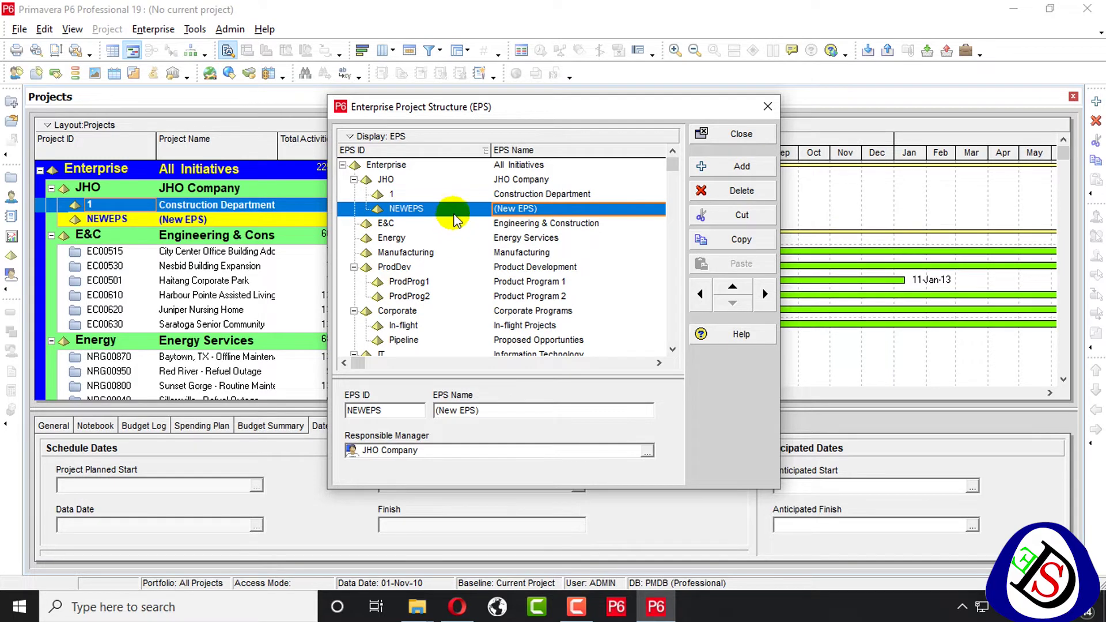
pyautogui.click(452, 209)
pyautogui.press('BackSpace')
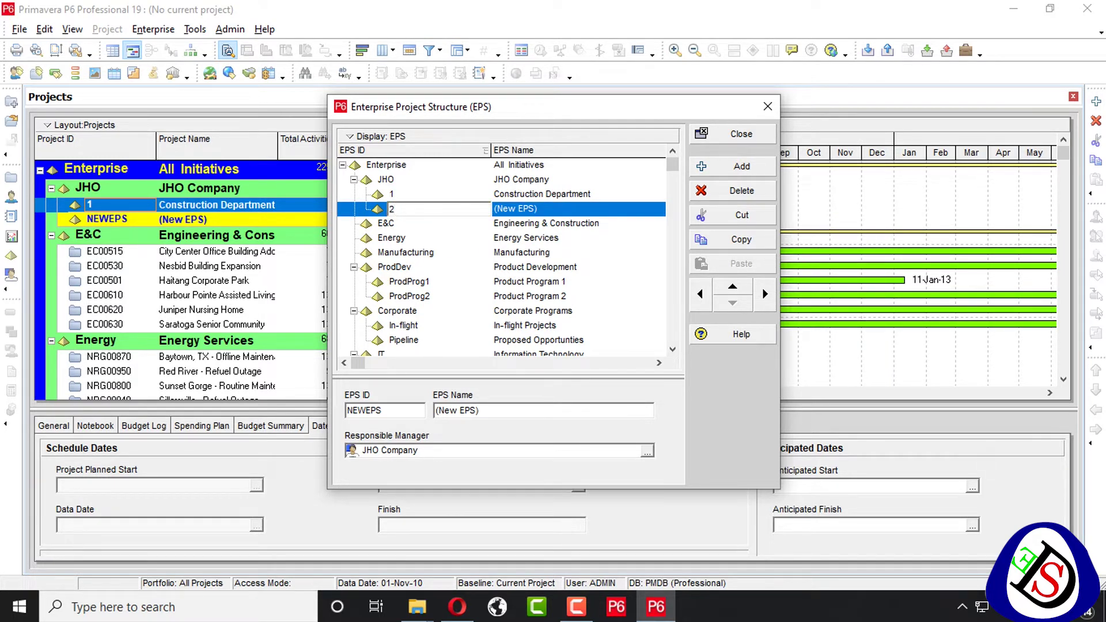
pyautogui.click(413, 194)
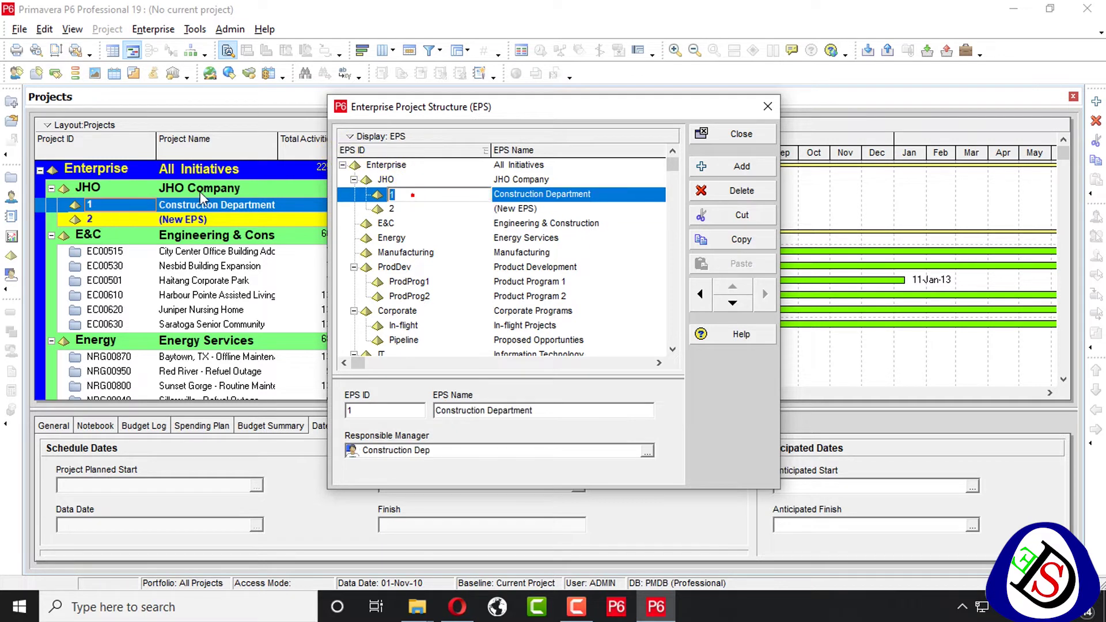
pyautogui.write('JHO-C')
pyautogui.click(419, 208)
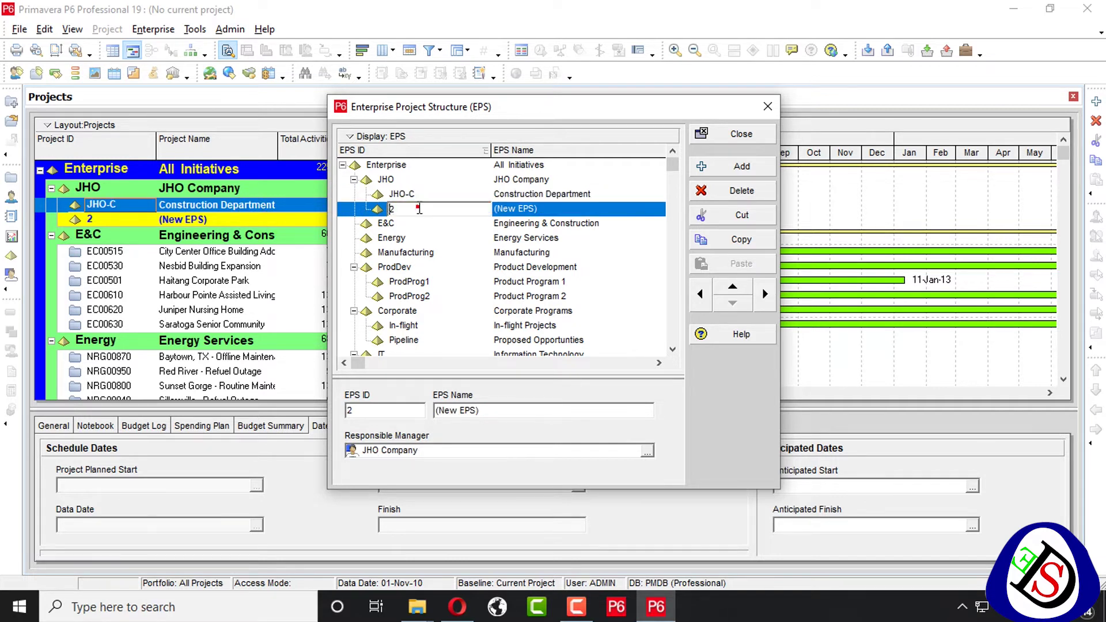
# Set the second node's ID to JHO-E and name it Engineering Department.
pyautogui.write('JHO-E')
pyautogui.press('Tab')
pyautogui.write('E')
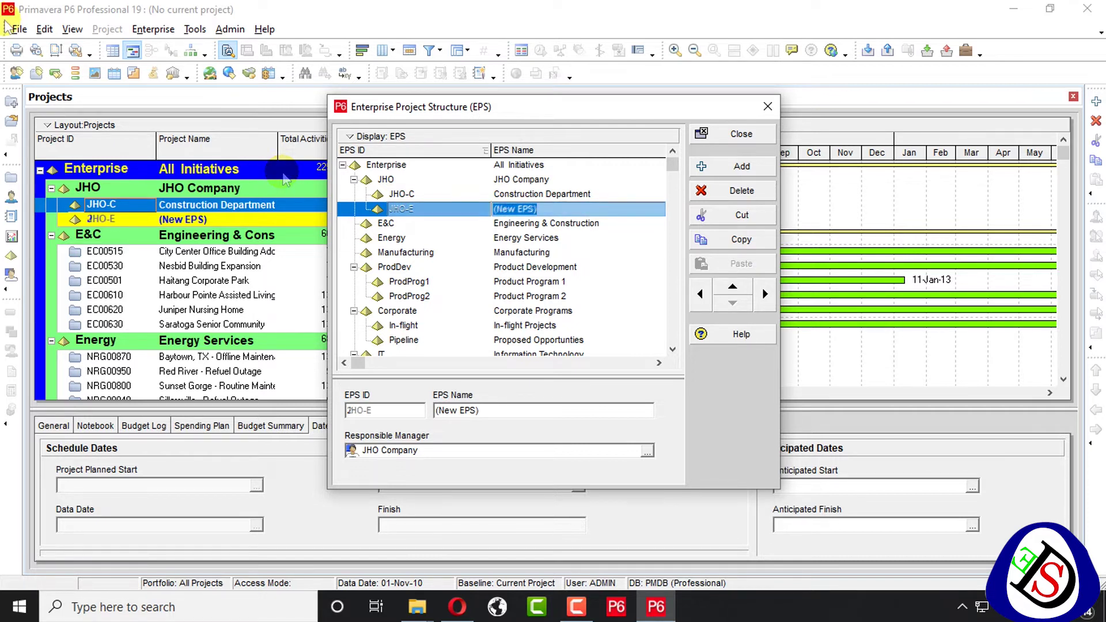
pyautogui.write('ngi')
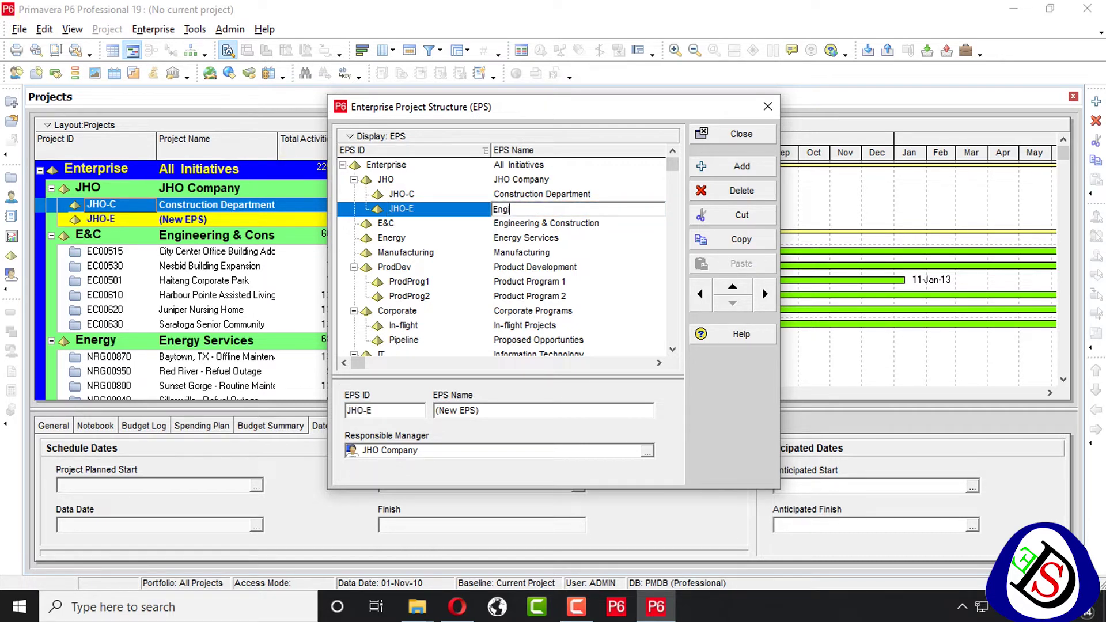
pyautogui.write('neering Department')
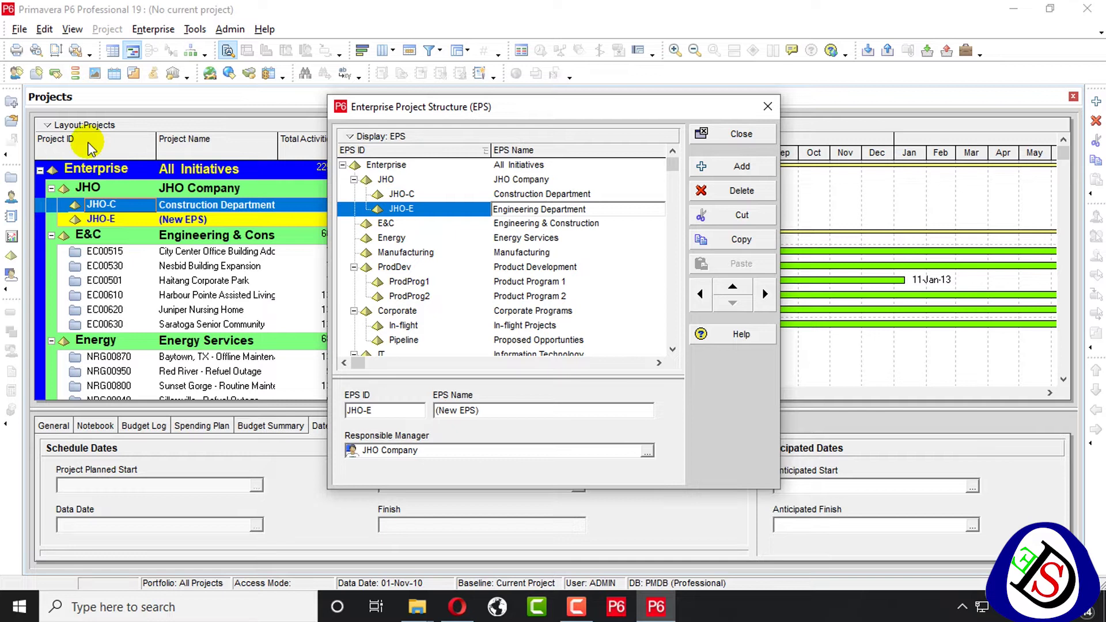
pyautogui.click(522, 267)
pyautogui.click(467, 209)
pyautogui.click(495, 208)
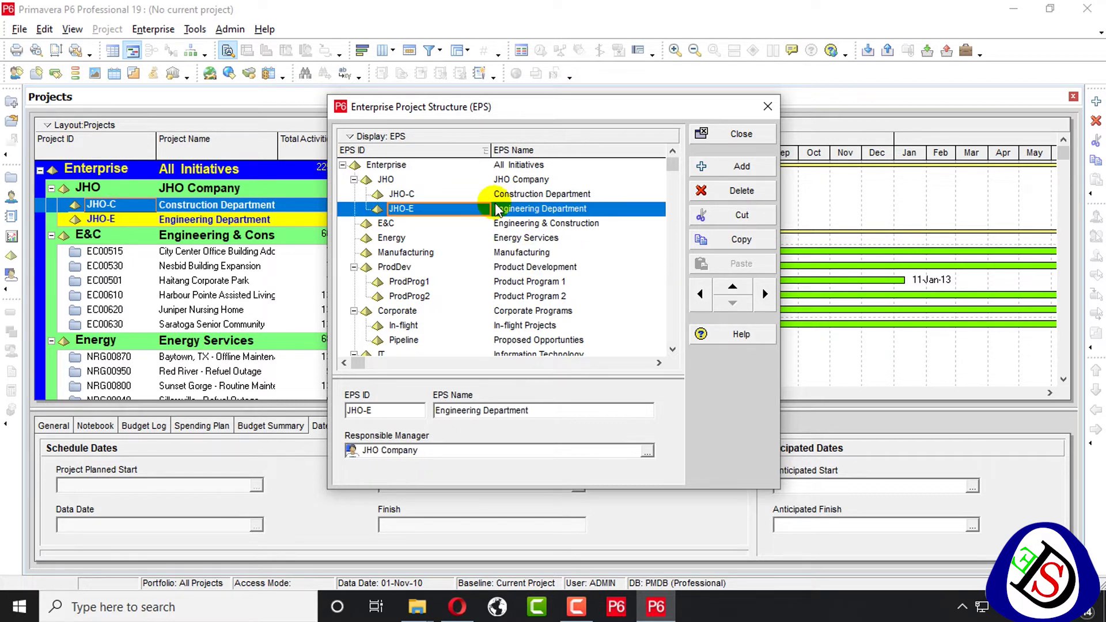
# Insert a third node under JHO with the EPS ID JHO-P.
pyautogui.press('Insert')
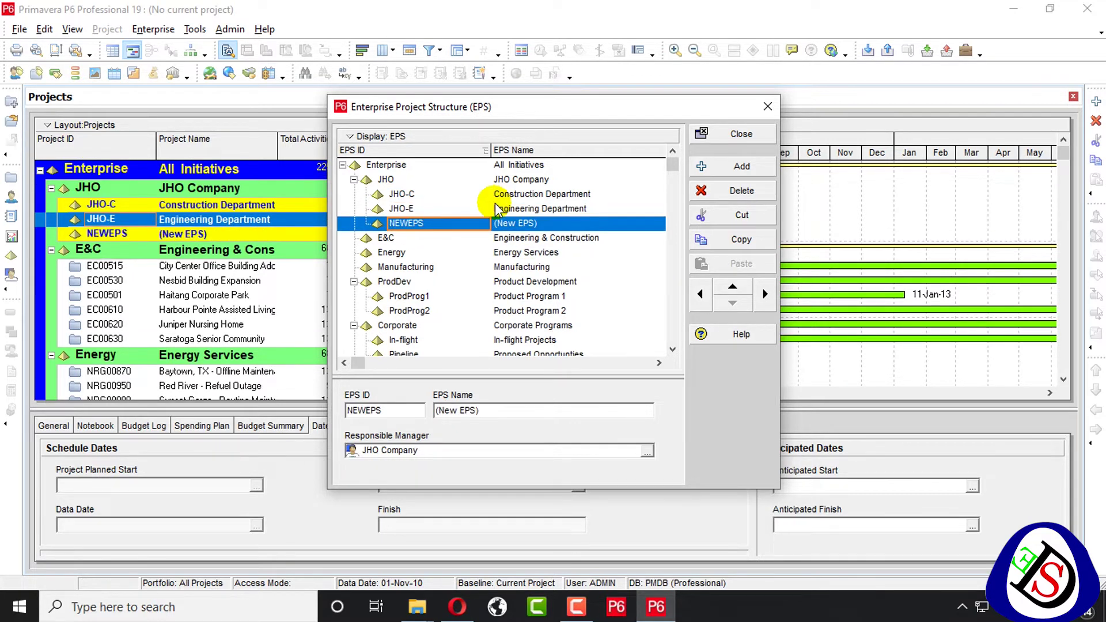
pyautogui.click(445, 224)
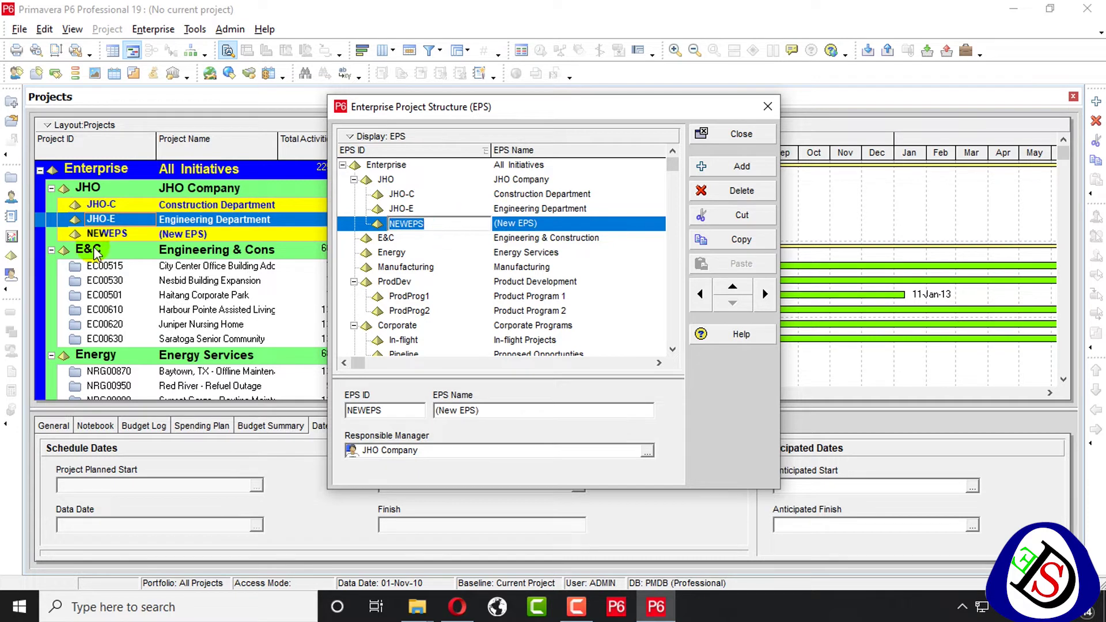
pyautogui.press('BackSpace')
pyautogui.write('Pr')
pyautogui.write('JHo')
pyautogui.write('-P')
pyautogui.press('BackSpace')
pyautogui.press('BackSpace')
pyautogui.press('BackSpace')
pyautogui.write('O-P')
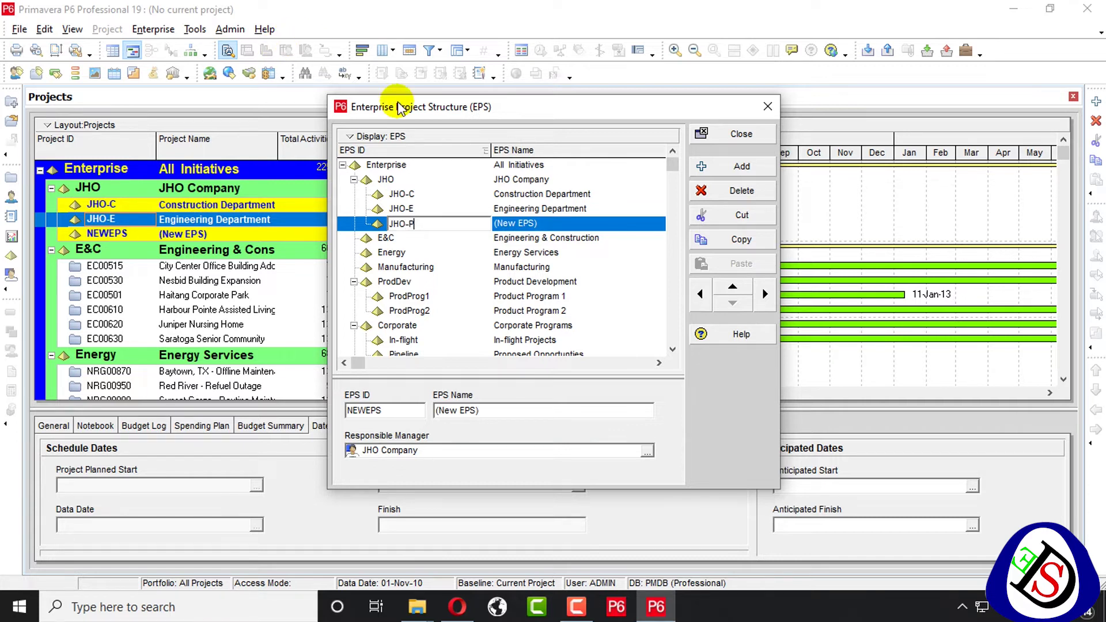
pyautogui.click(549, 223)
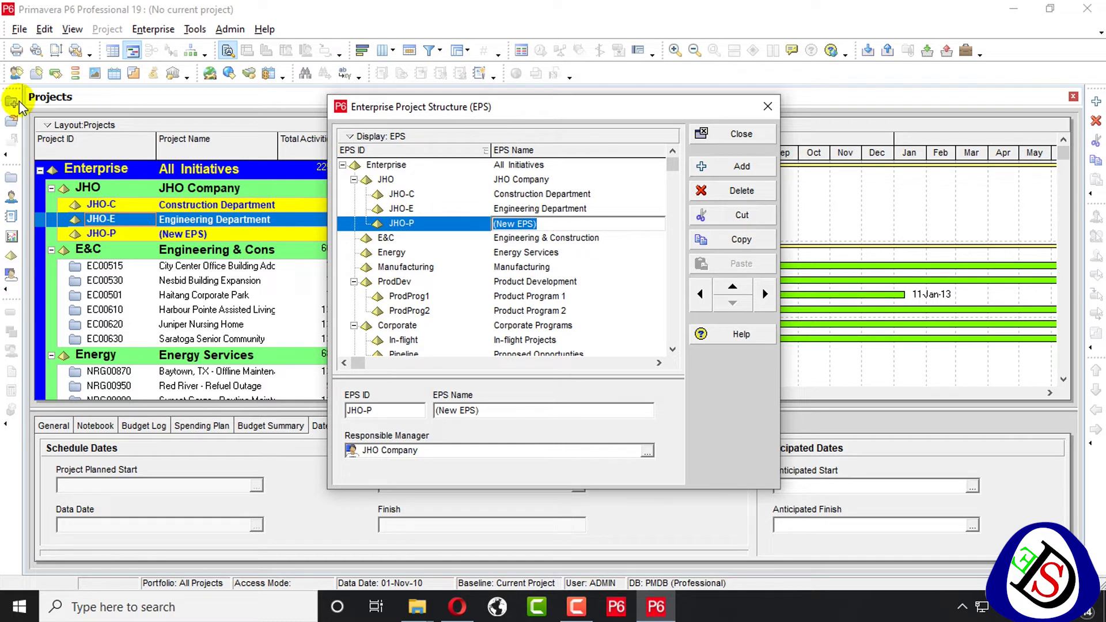
# Name the JHO-P node Procurement Department.
pyautogui.press('BackSpace')
pyautogui.write('pro')
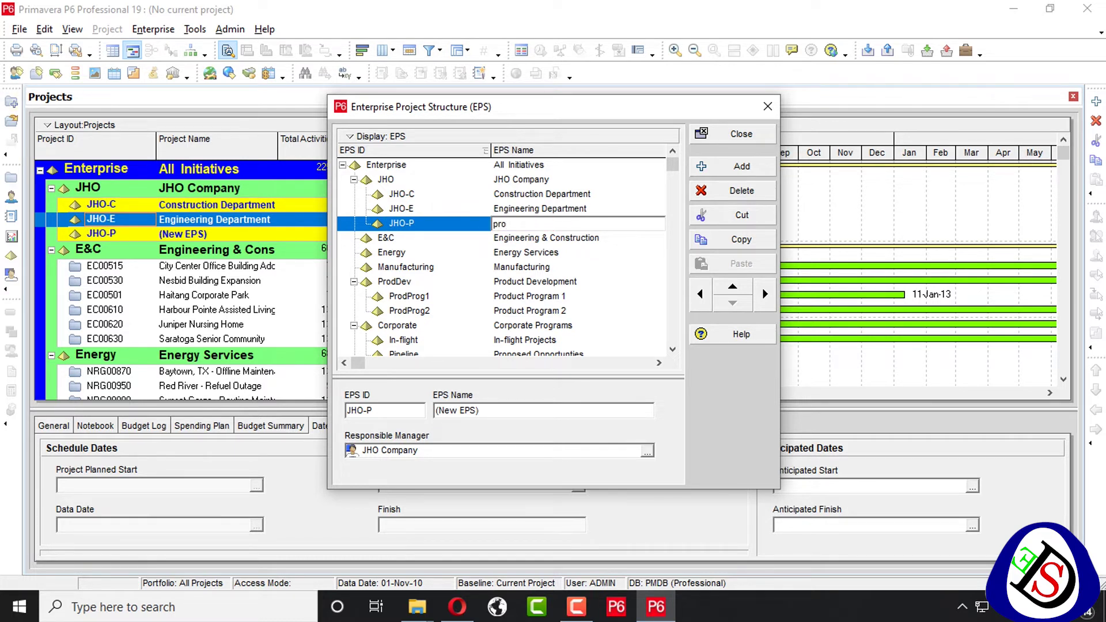
pyautogui.press('BackSpace')
pyautogui.write('roc')
pyautogui.press('BackSpace')
pyautogui.press('BackSpace')
pyautogui.press('BackSpace')
pyautogui.press('BackSpace')
pyautogui.write('Procurement Department')
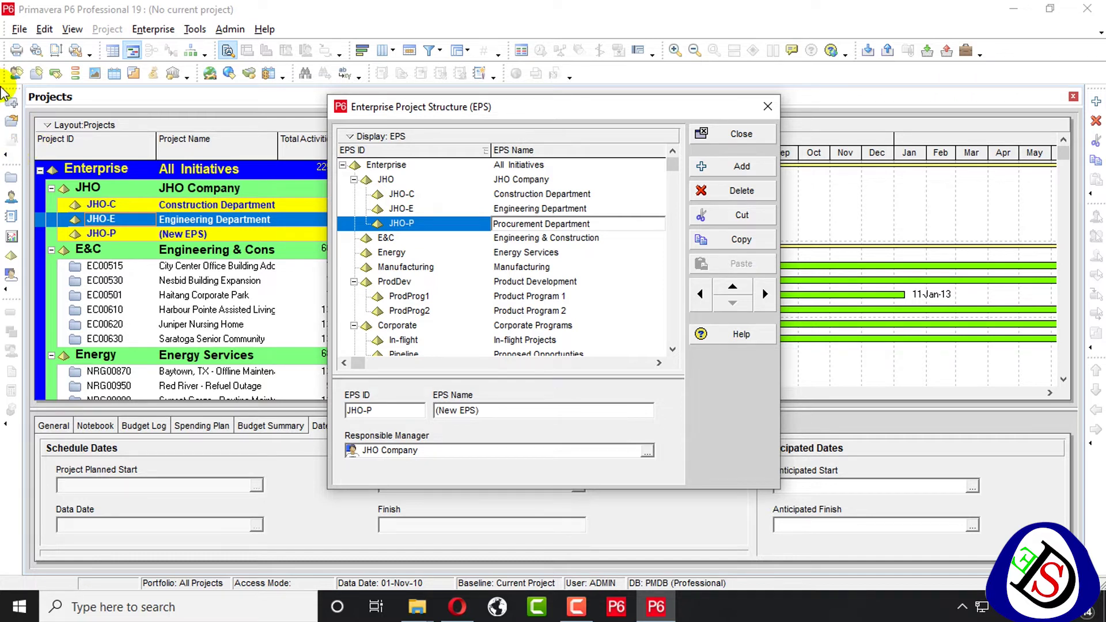
pyautogui.click(507, 296)
pyautogui.click(537, 226)
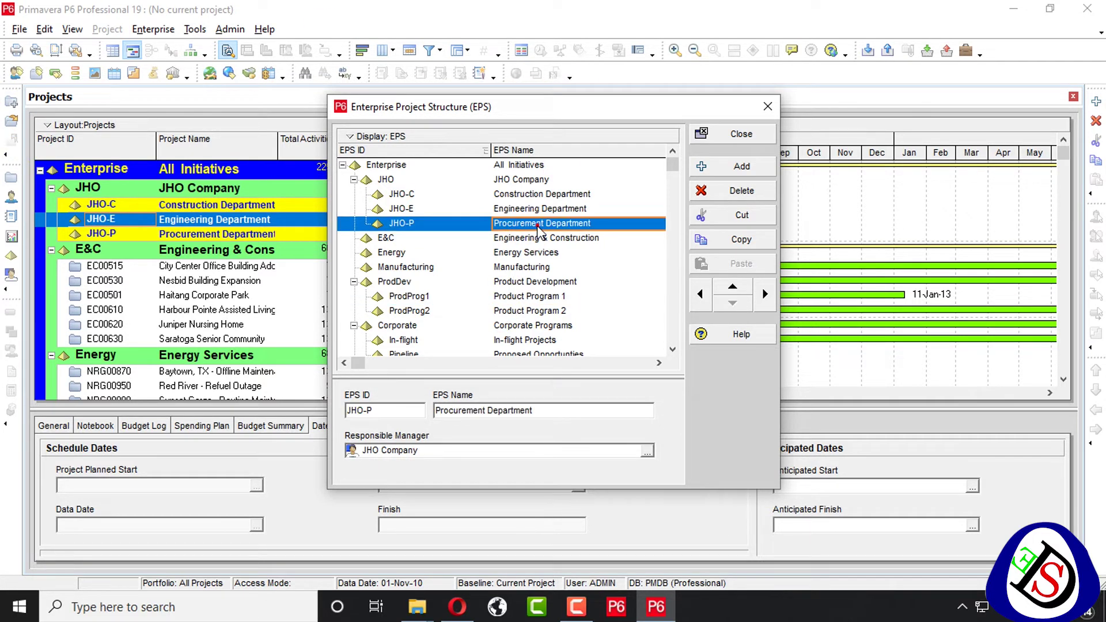
pyautogui.press('Insert')
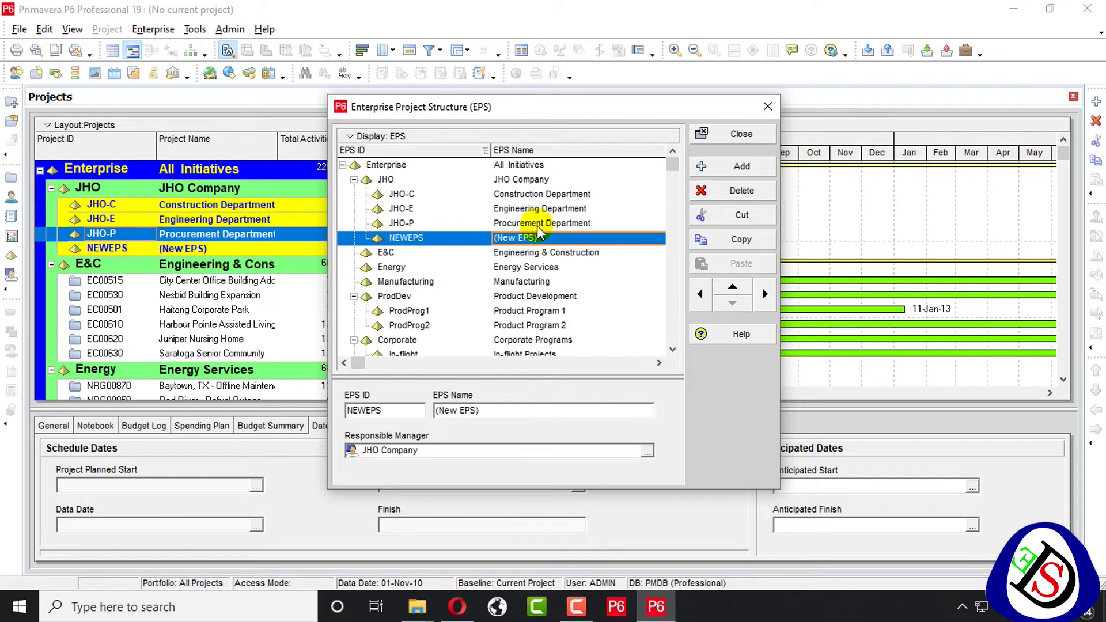
# Set the new node's ID to JHO-A and name it Administration Department.
pyautogui.click(437, 238)
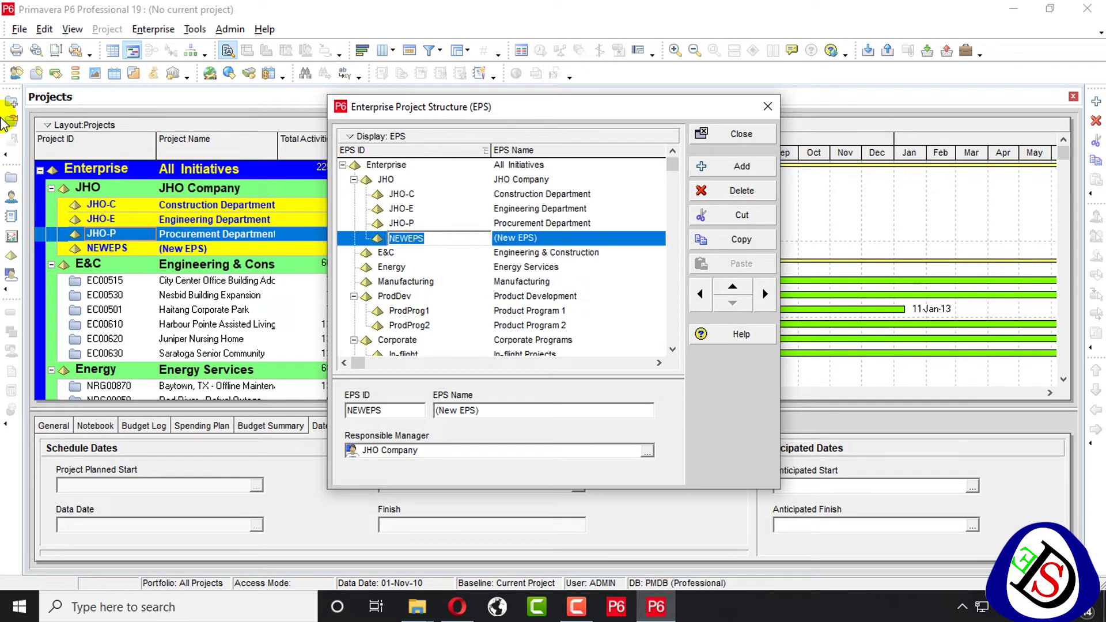
pyautogui.write('JHO')
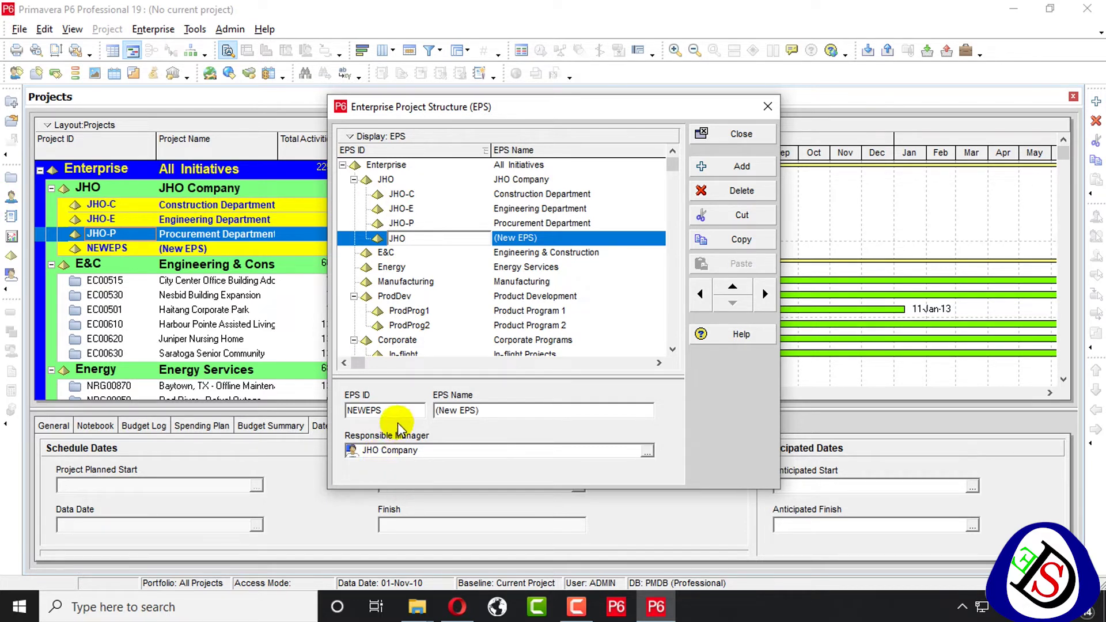
pyautogui.click(565, 238)
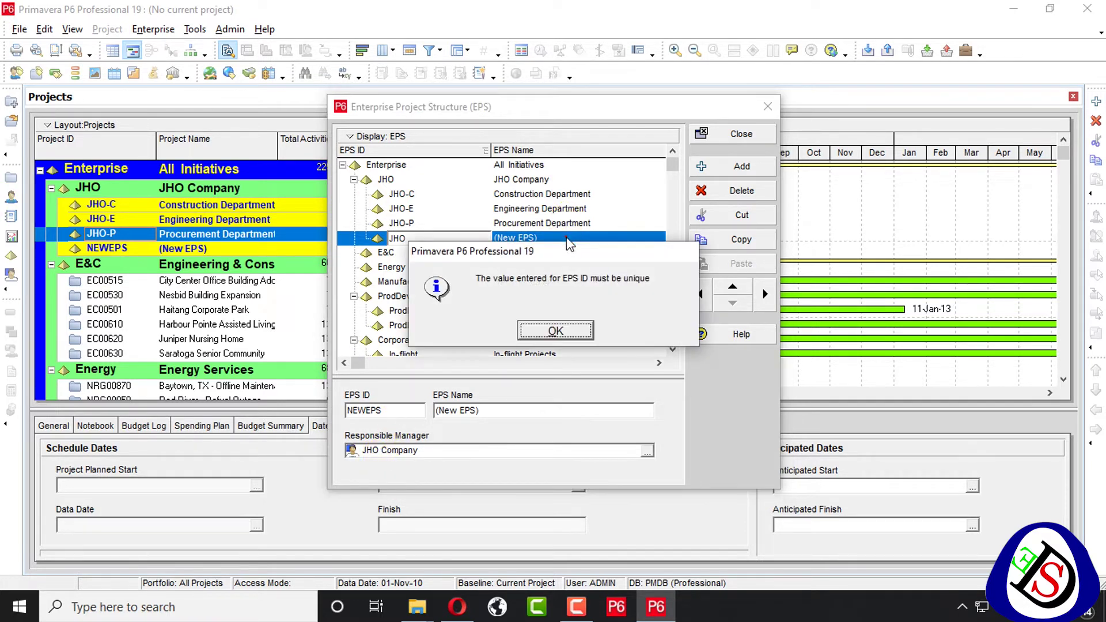
pyautogui.click(548, 330)
pyautogui.click(443, 238)
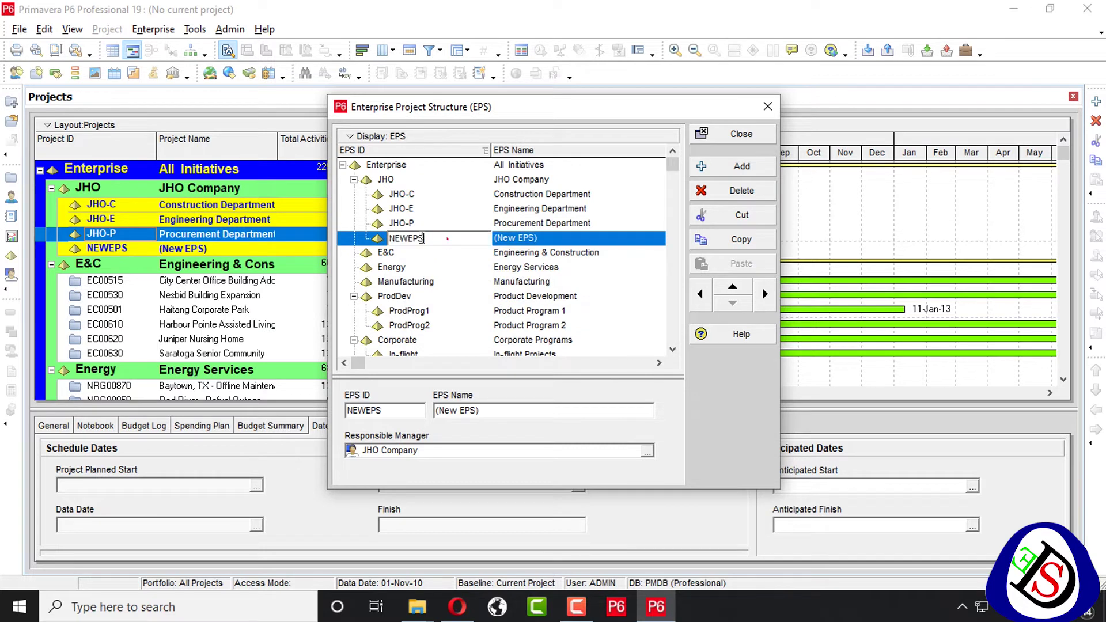
pyautogui.write('JHO-A')
pyautogui.press('Tab')
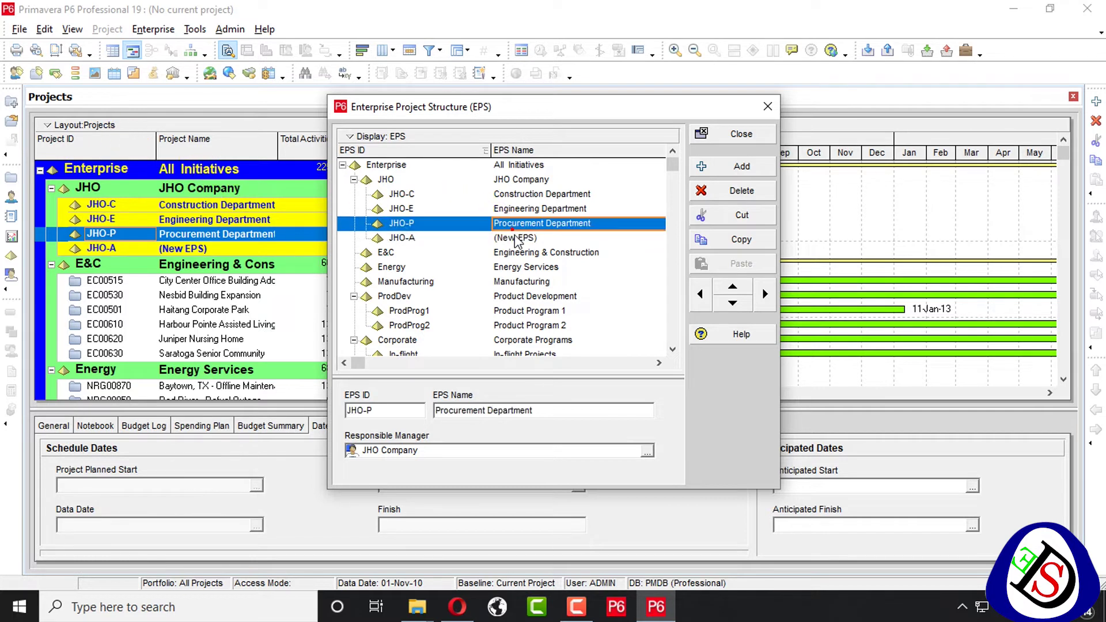
pyautogui.write('A')
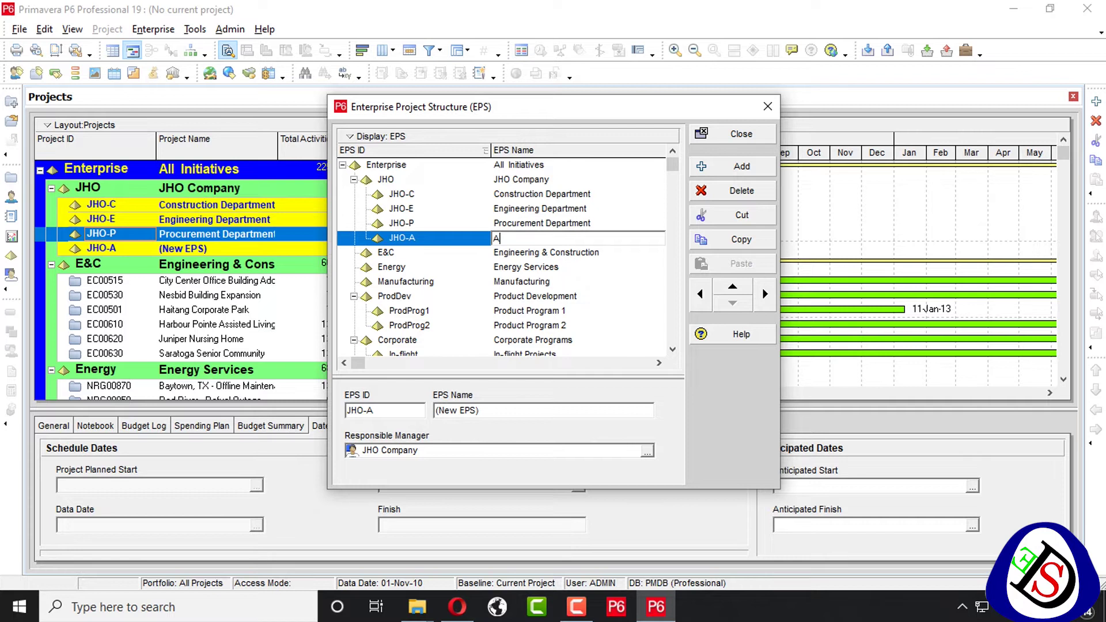
pyautogui.write('dministration Department')
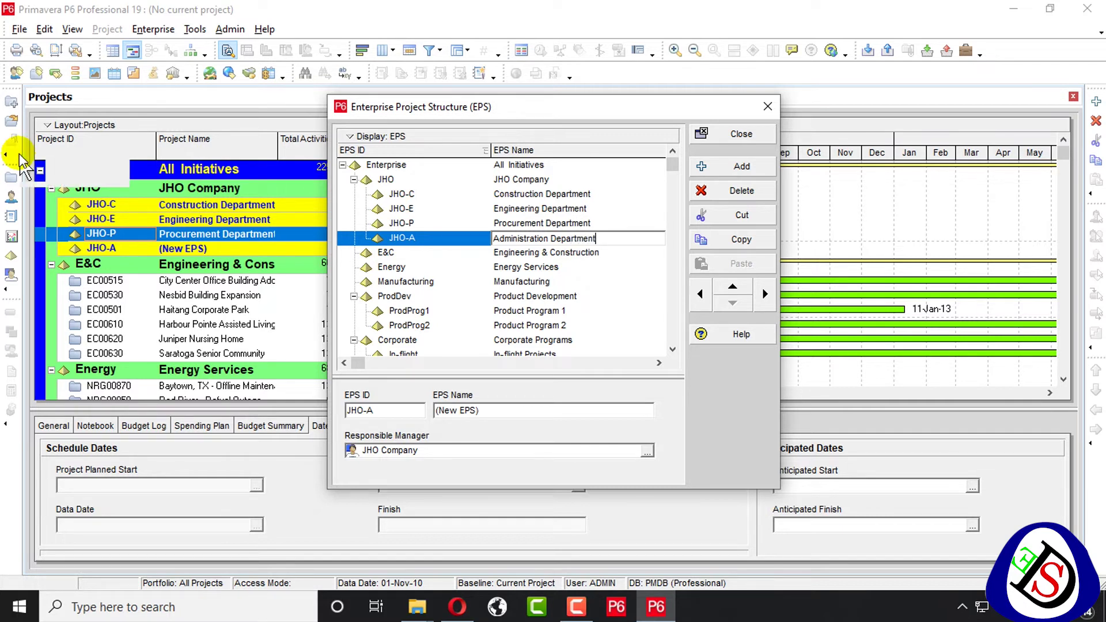
pyautogui.press('Return')
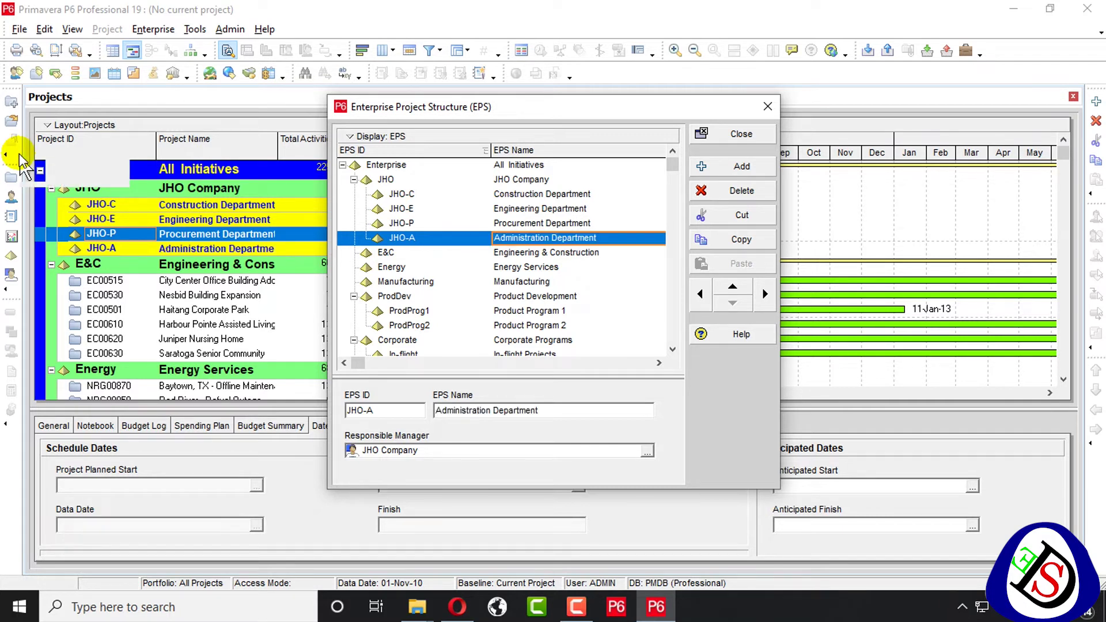
pyautogui.press('Insert')
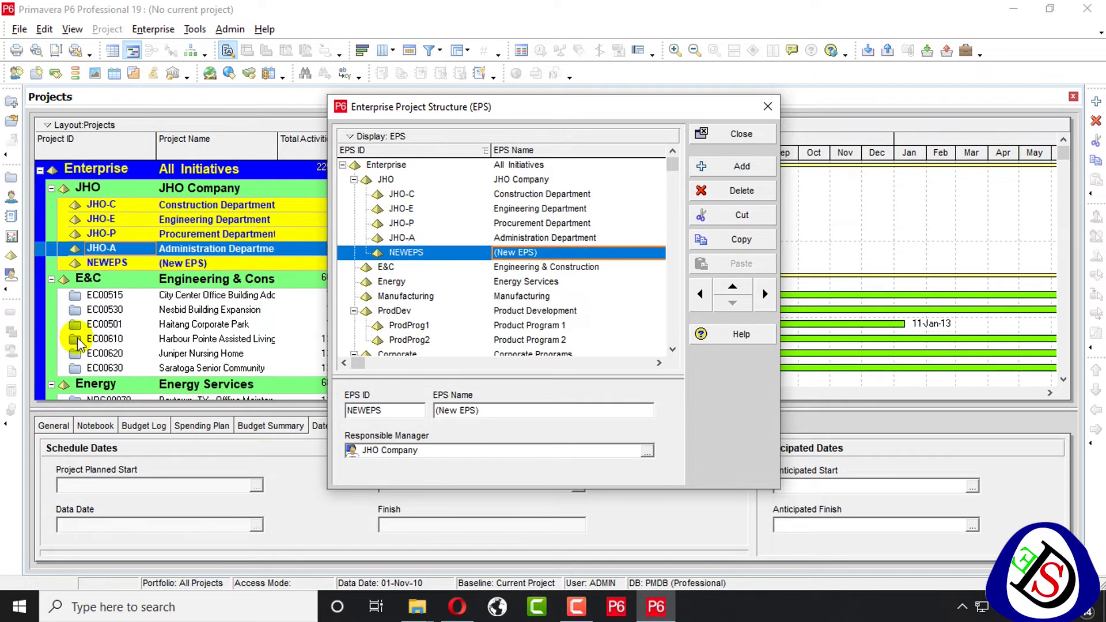
# Set the new node's EPS ID to JHO-F and start entering the name Finance Department.
pyautogui.click(431, 252)
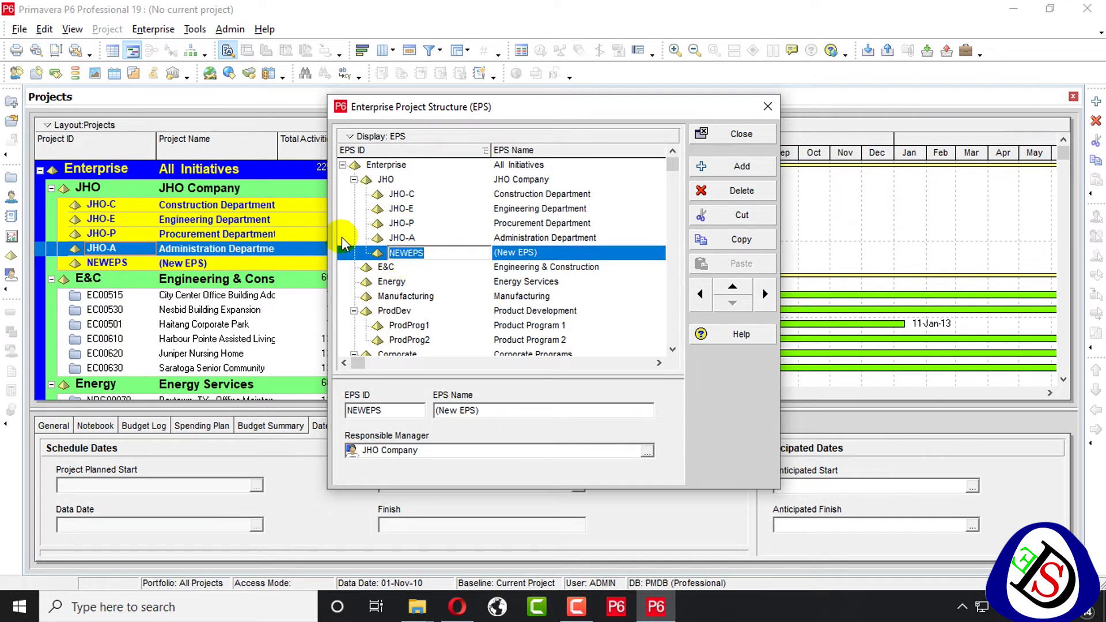
pyautogui.press('BackSpace')
pyautogui.write('Finance Depart')
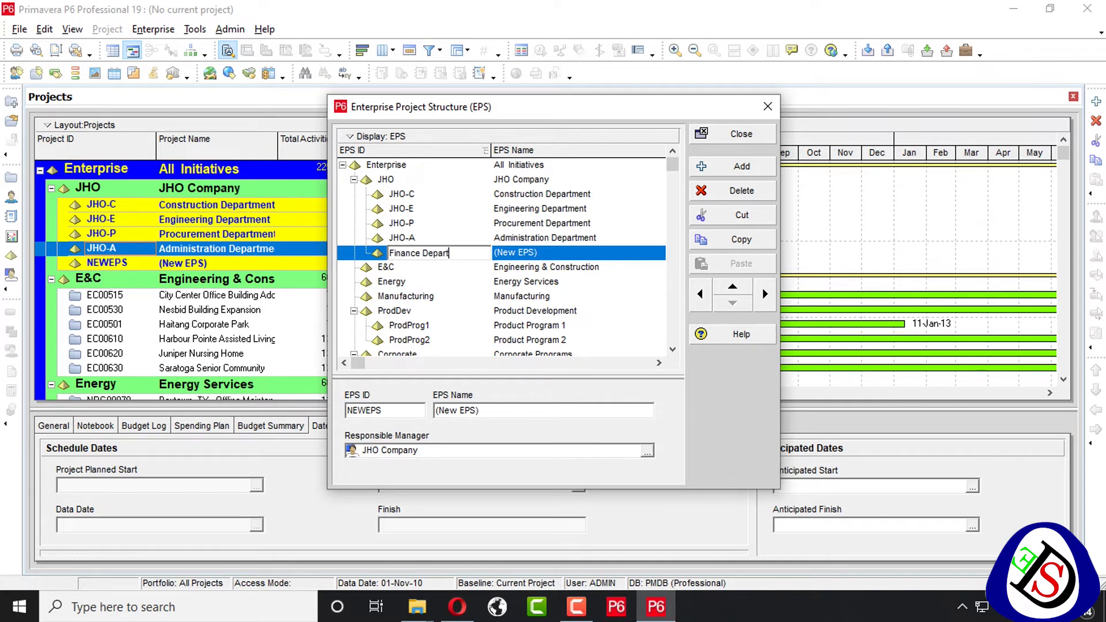
pyautogui.press('BackSpace')
pyautogui.press('BackSpace')
pyautogui.press('BackSpace')
pyautogui.press('BackSpace')
pyautogui.press('BackSpace')
pyautogui.press('BackSpace')
pyautogui.press('BackSpace')
pyautogui.press('BackSpace')
pyautogui.press('BackSpace')
pyautogui.press('BackSpace')
pyautogui.press('BackSpace')
pyautogui.press('BackSpace')
pyautogui.press('BackSpace')
pyautogui.press('BackSpace')
pyautogui.press('BackSpace')
pyautogui.press('BackSpace')
pyautogui.write('JHo-')
pyautogui.press('BackSpace')
pyautogui.write('O-F')
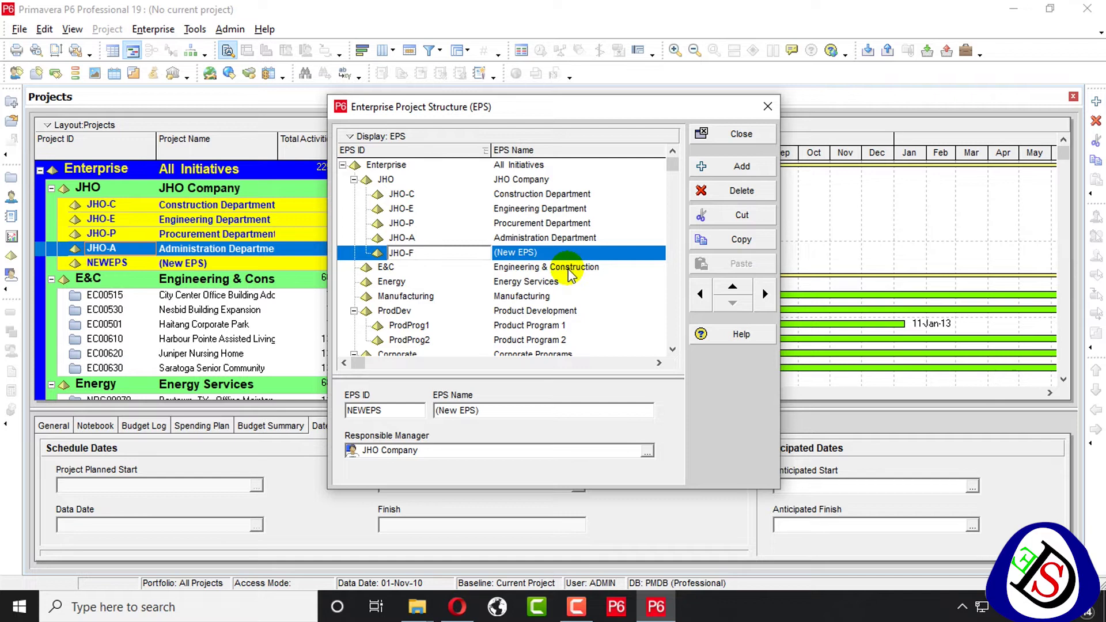
pyautogui.press('Tab')
pyautogui.write('F')
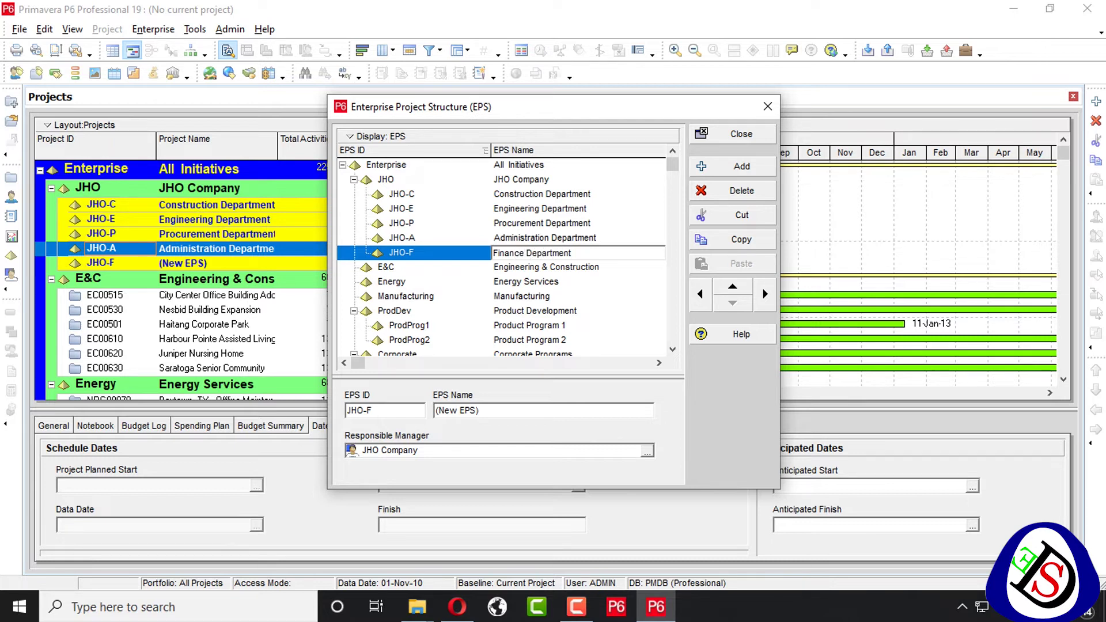
# Commit the Finance Department name and assign Engineering Dep Manager as JHO-E's responsible manager.
pyautogui.click(480, 194)
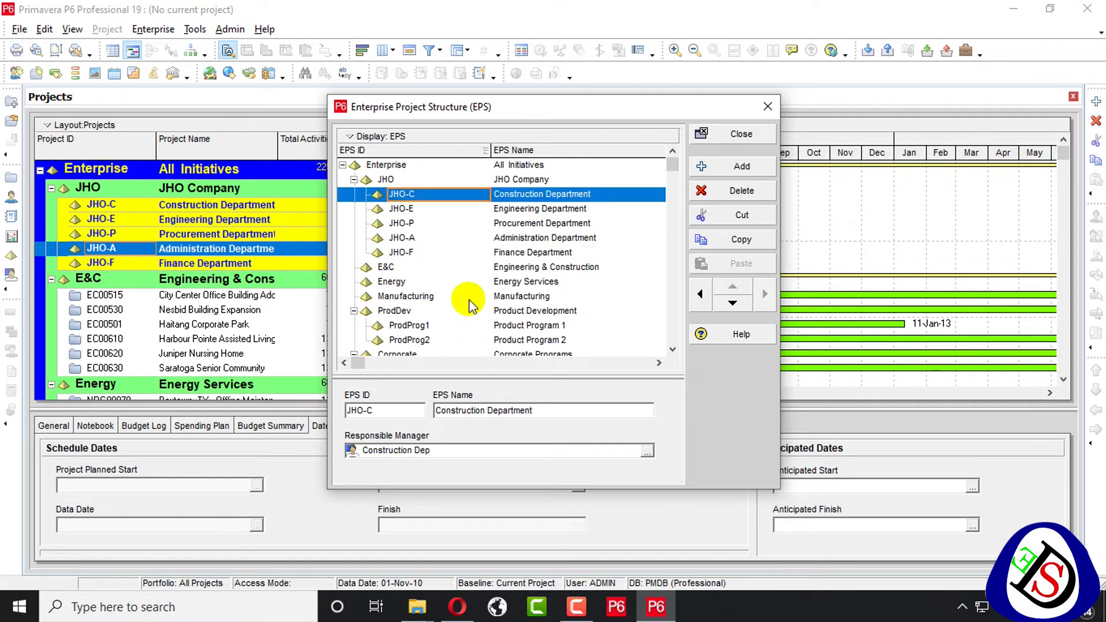
pyautogui.click(583, 210)
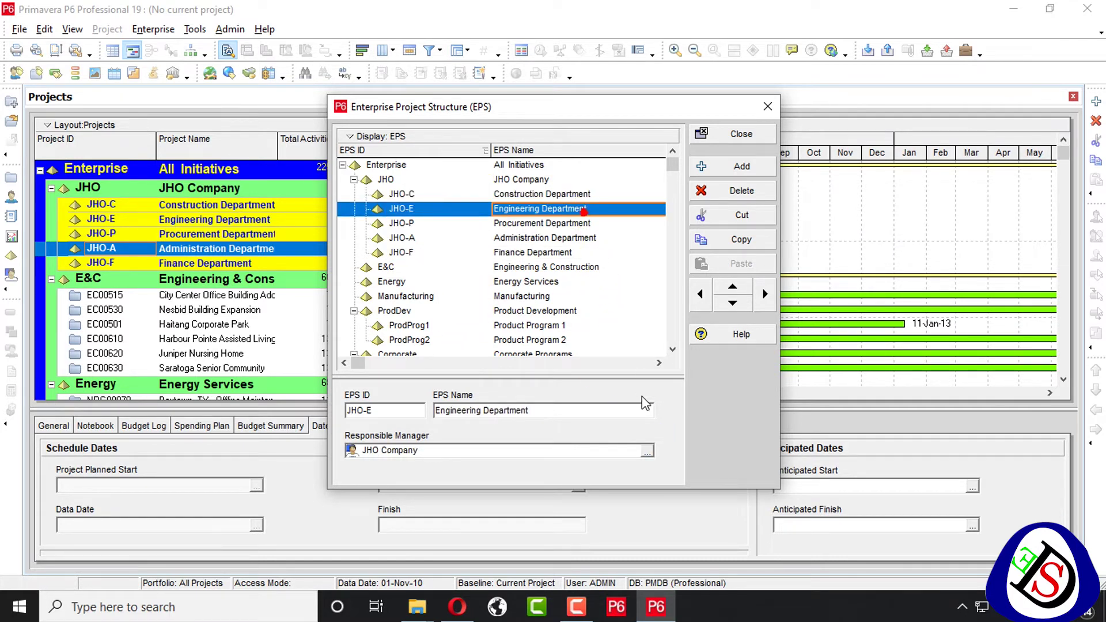
pyautogui.click(647, 452)
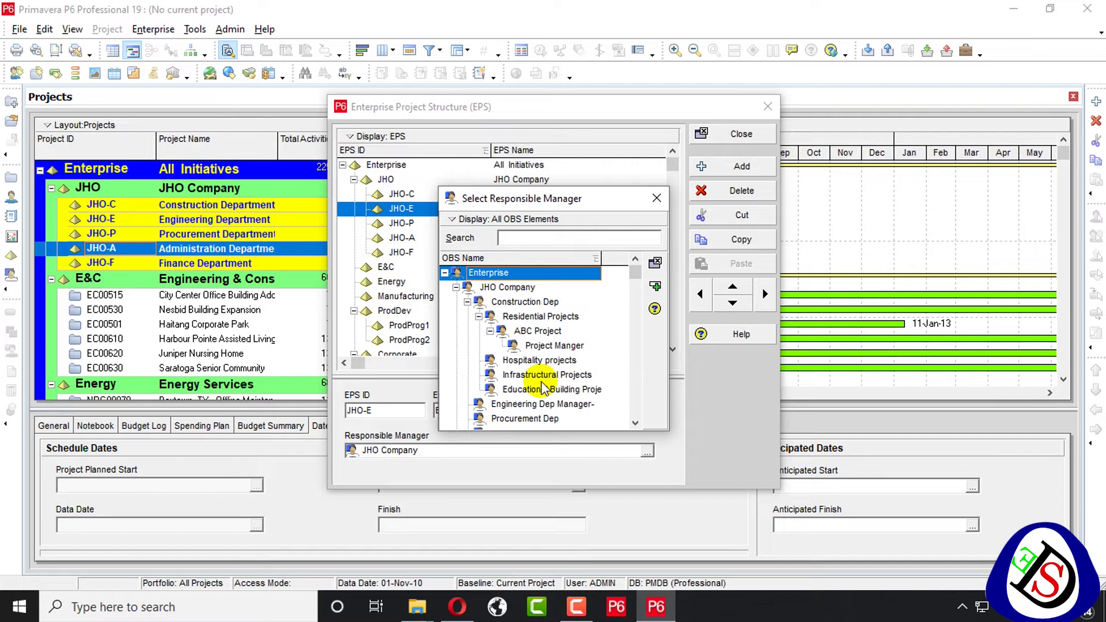
pyautogui.doubleClick(518, 404)
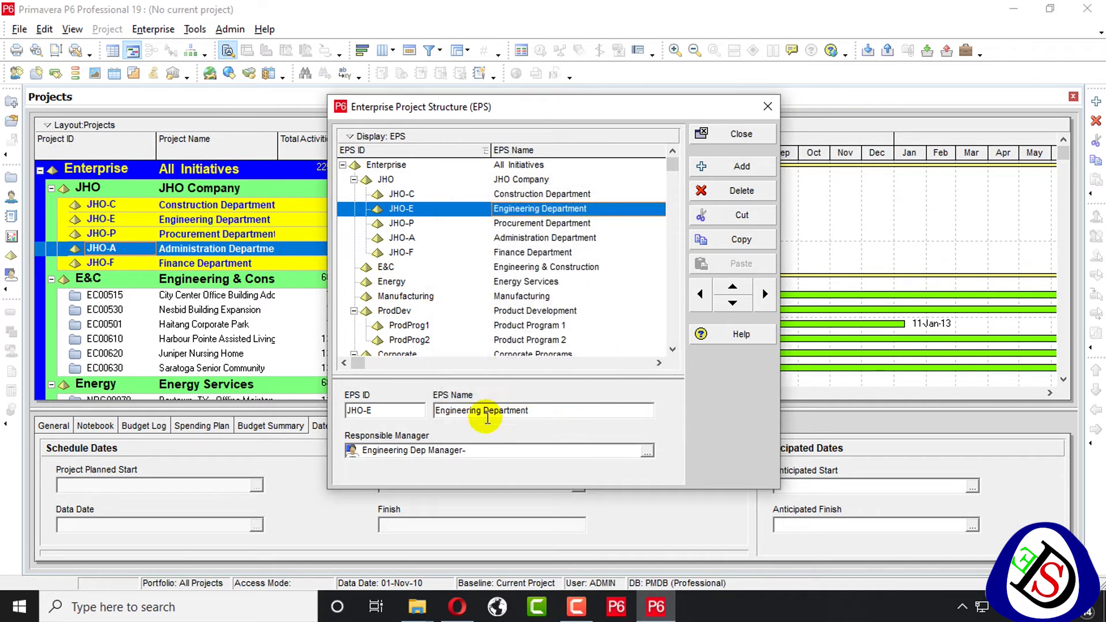
# Assign Procurement Dep as the responsible manager of JHO-P.
pyautogui.click(460, 225)
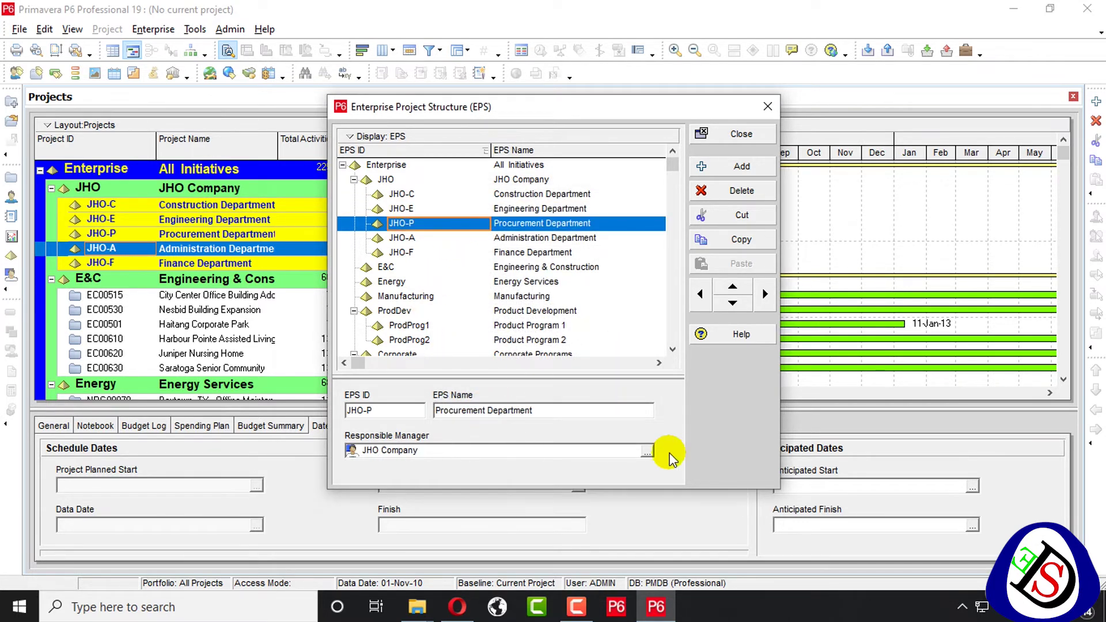
pyautogui.click(647, 451)
pyautogui.click(545, 390)
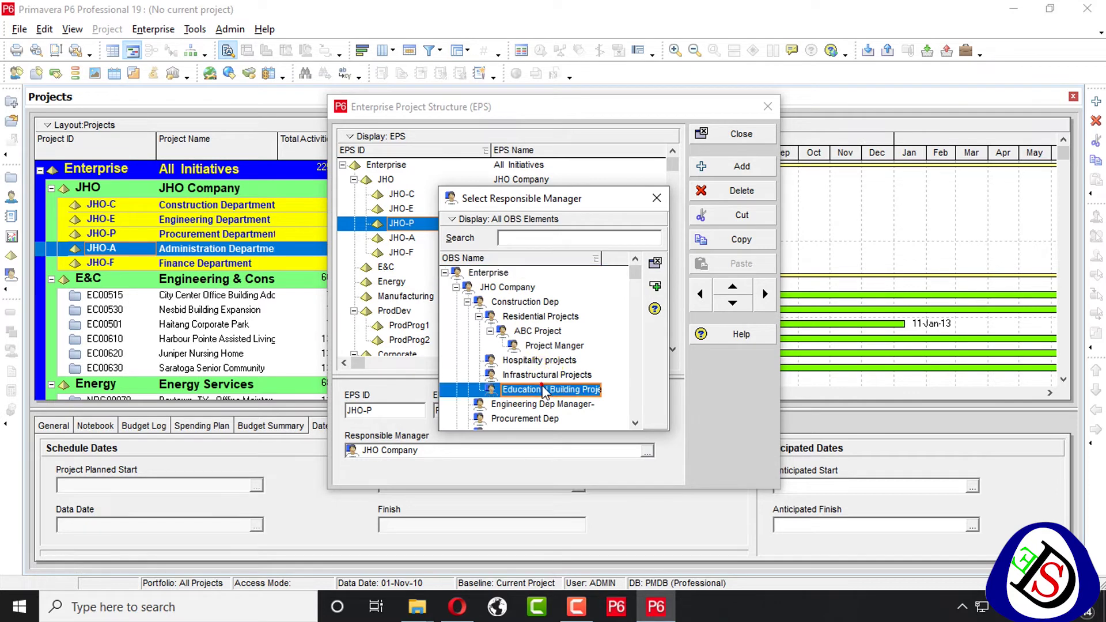
pyautogui.scroll(-1, 545, 392)
pyautogui.click(536, 389)
pyautogui.click(654, 262)
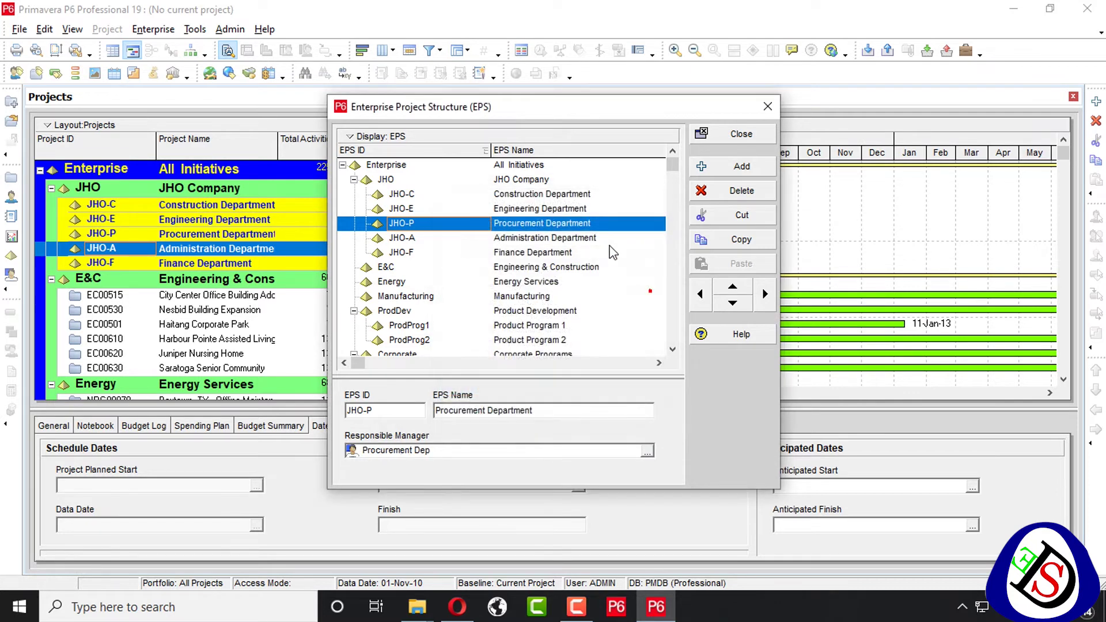
# Assign Administration Department as the responsible manager of JHO-A.
pyautogui.click(507, 238)
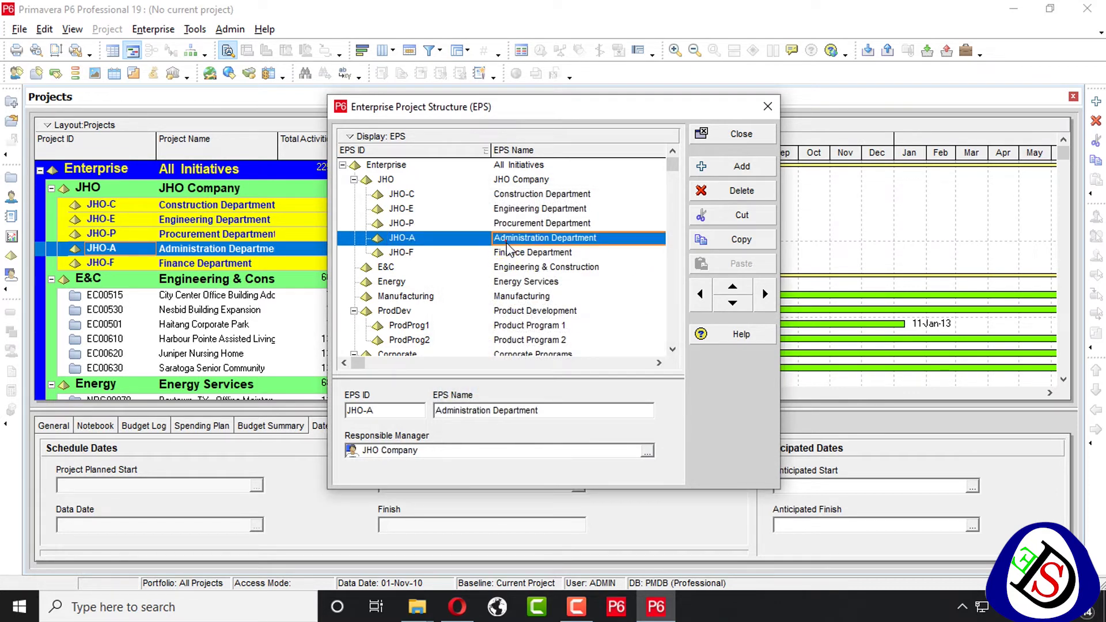
pyautogui.click(648, 451)
pyautogui.click(568, 375)
pyautogui.scroll(-1, 570, 378)
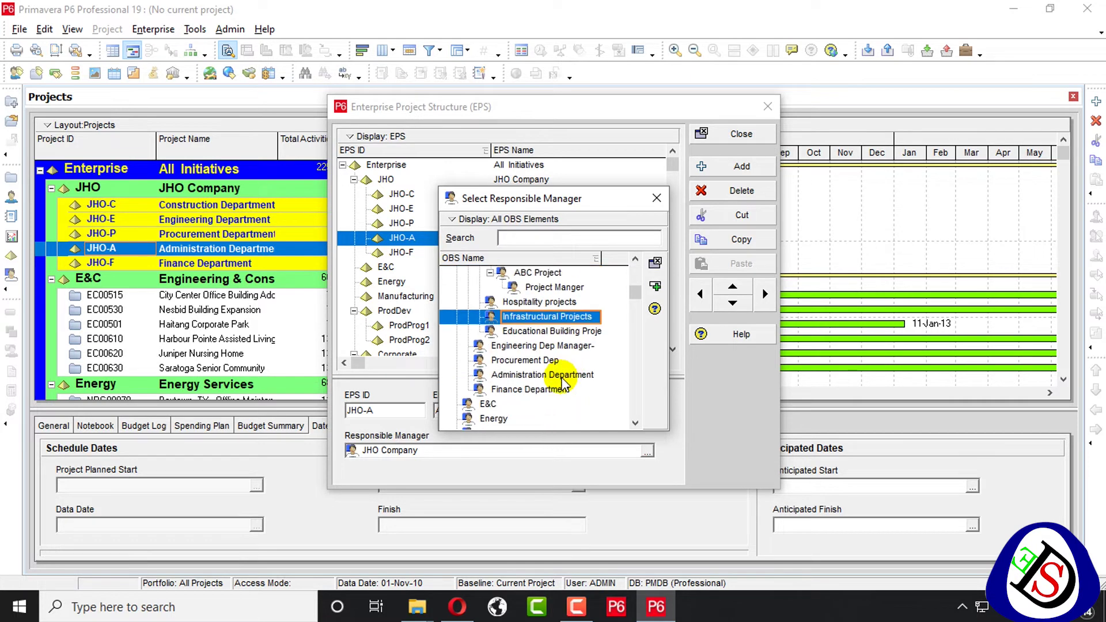
pyautogui.click(558, 374)
pyautogui.click(654, 263)
# Assign Finance Department as the responsible manager of JHO-F.
pyautogui.click(514, 253)
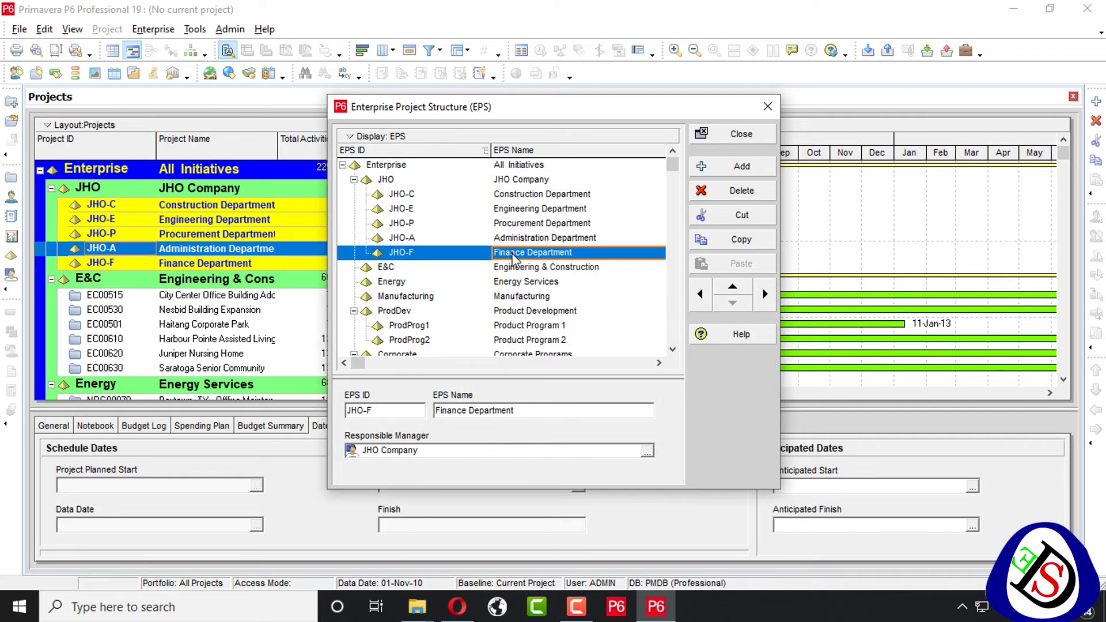
pyautogui.click(648, 450)
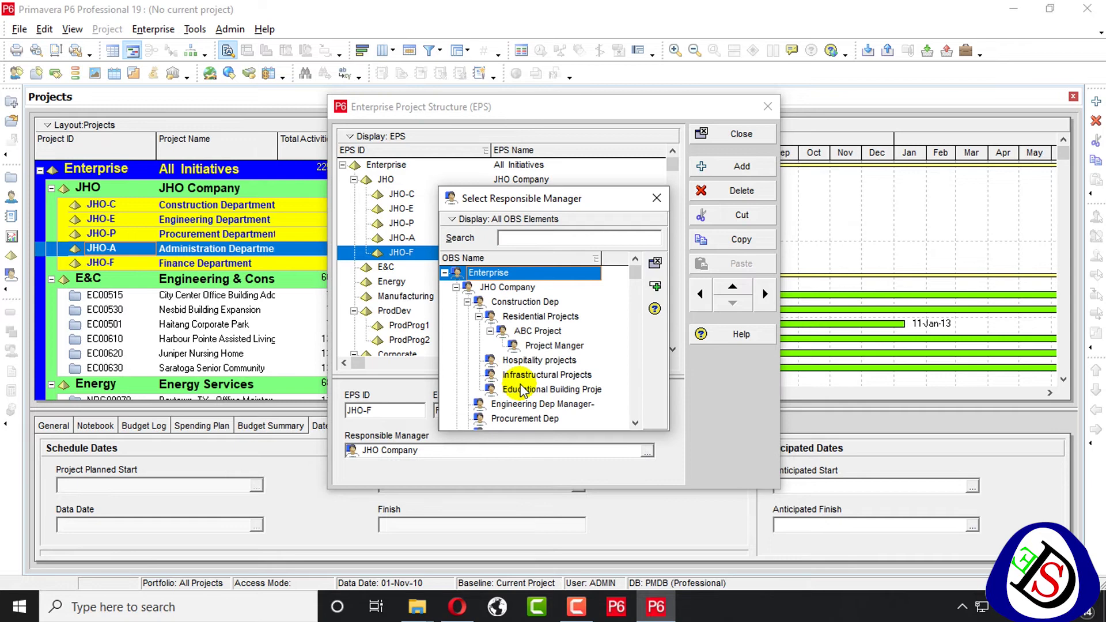
pyautogui.click(524, 389)
pyautogui.scroll(-1, 536, 380)
pyautogui.click(535, 389)
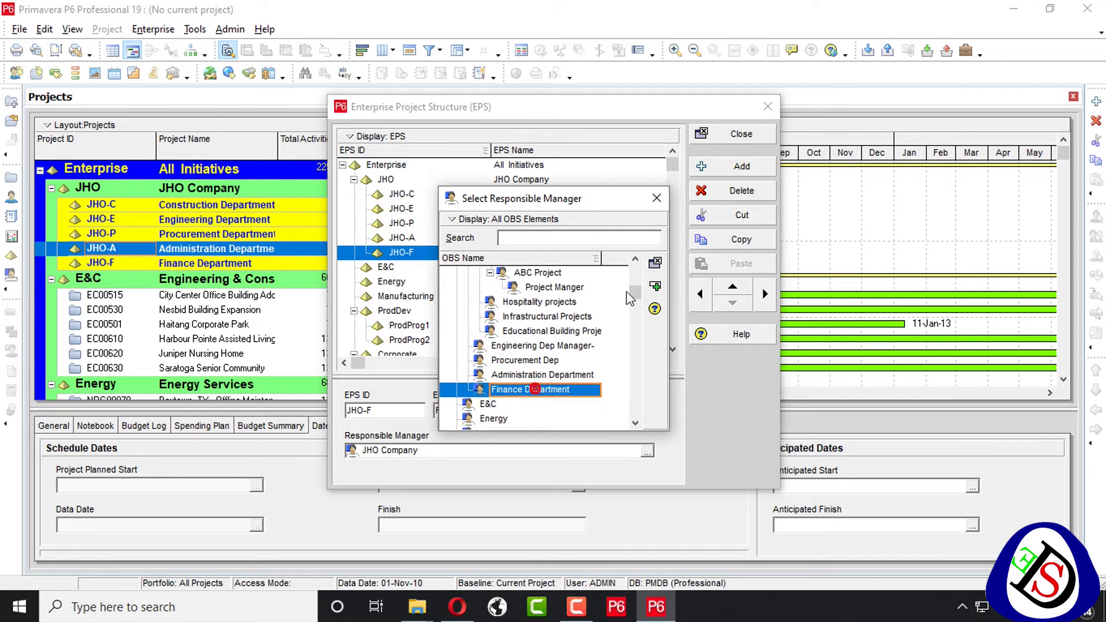
pyautogui.click(655, 262)
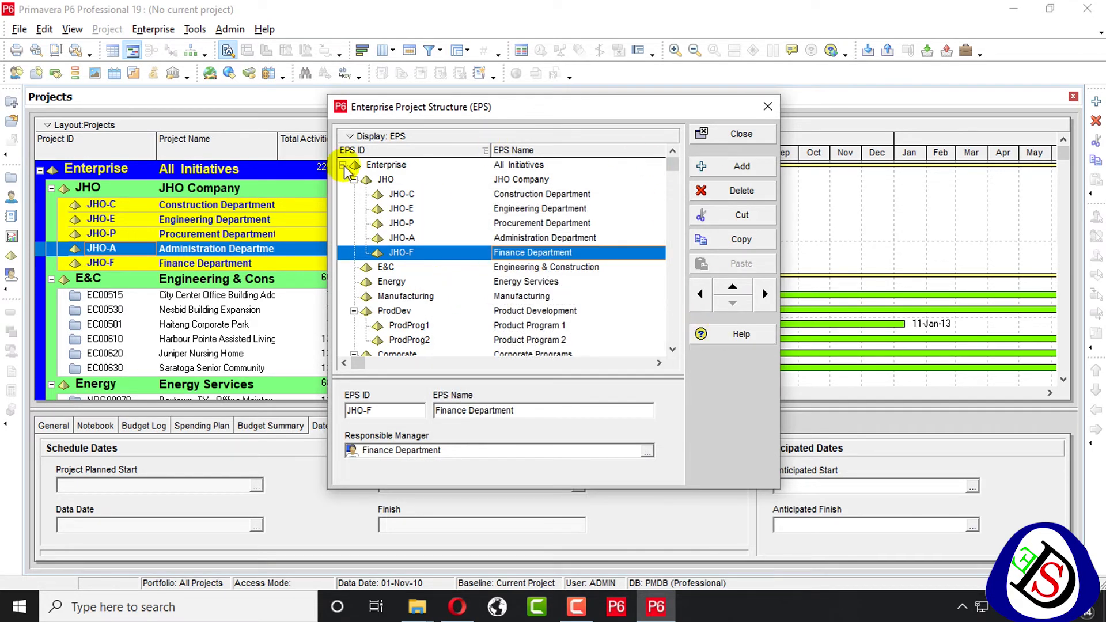
pyautogui.click(415, 191)
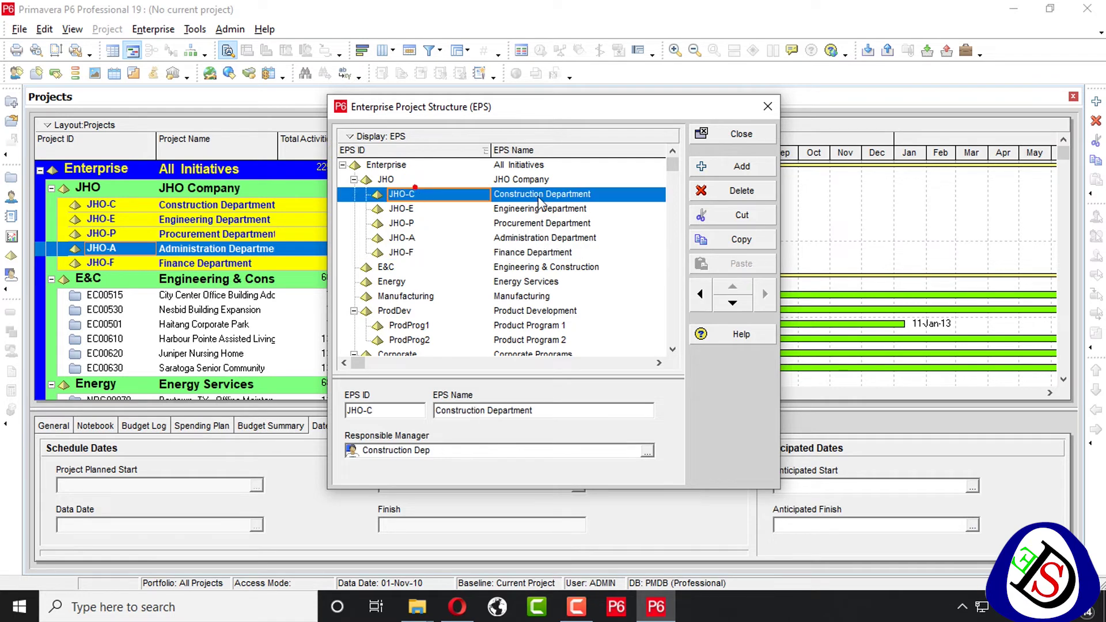
pyautogui.click(750, 169)
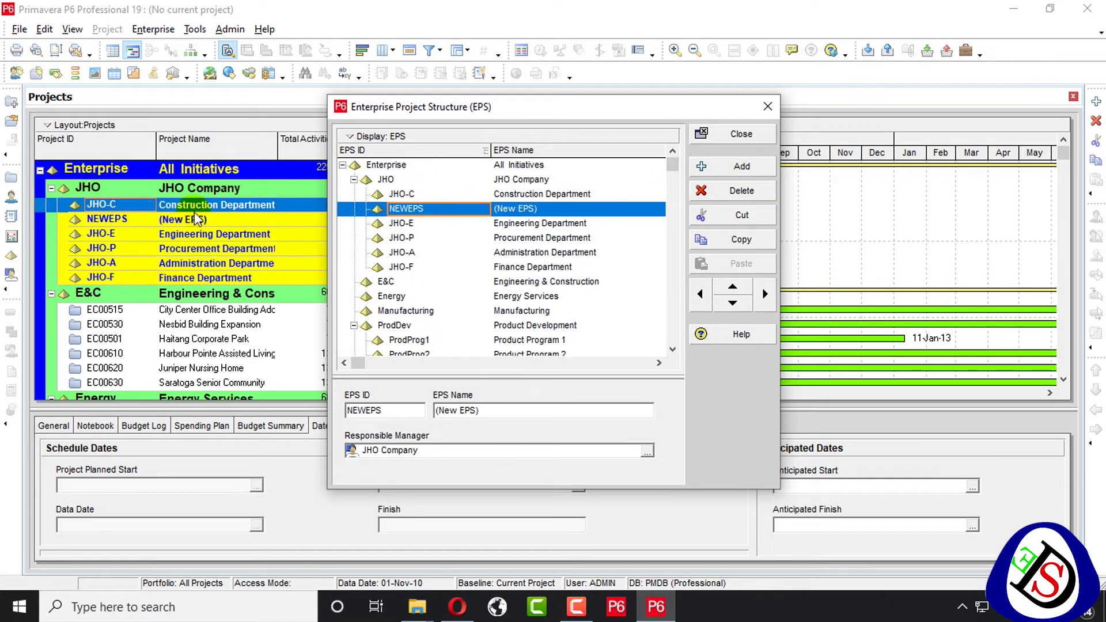
pyautogui.click(764, 294)
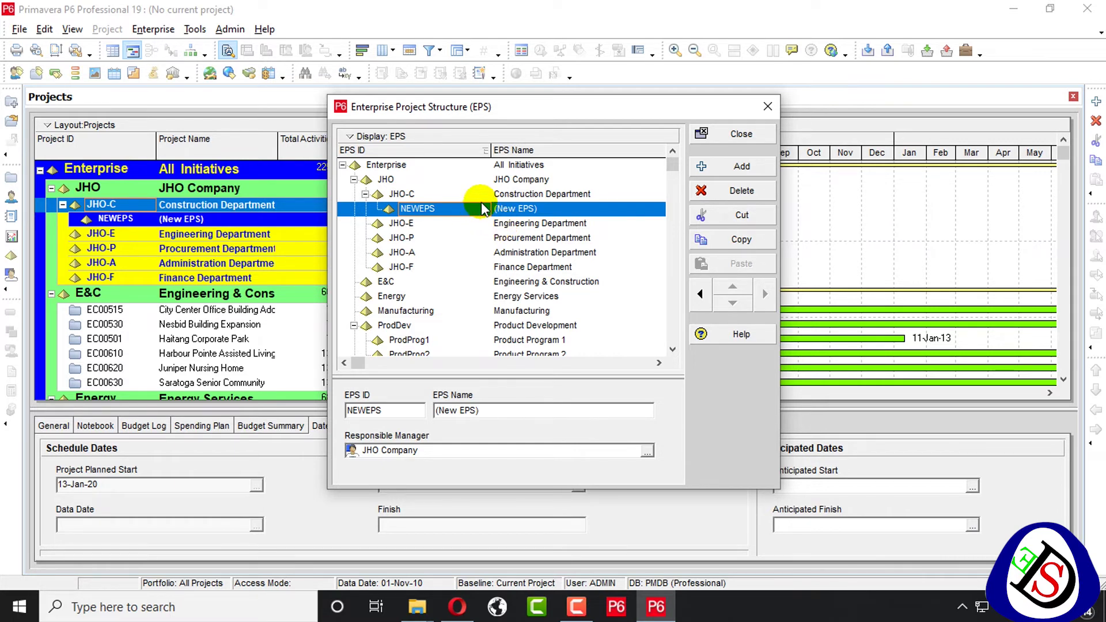
pyautogui.rightClick(453, 209)
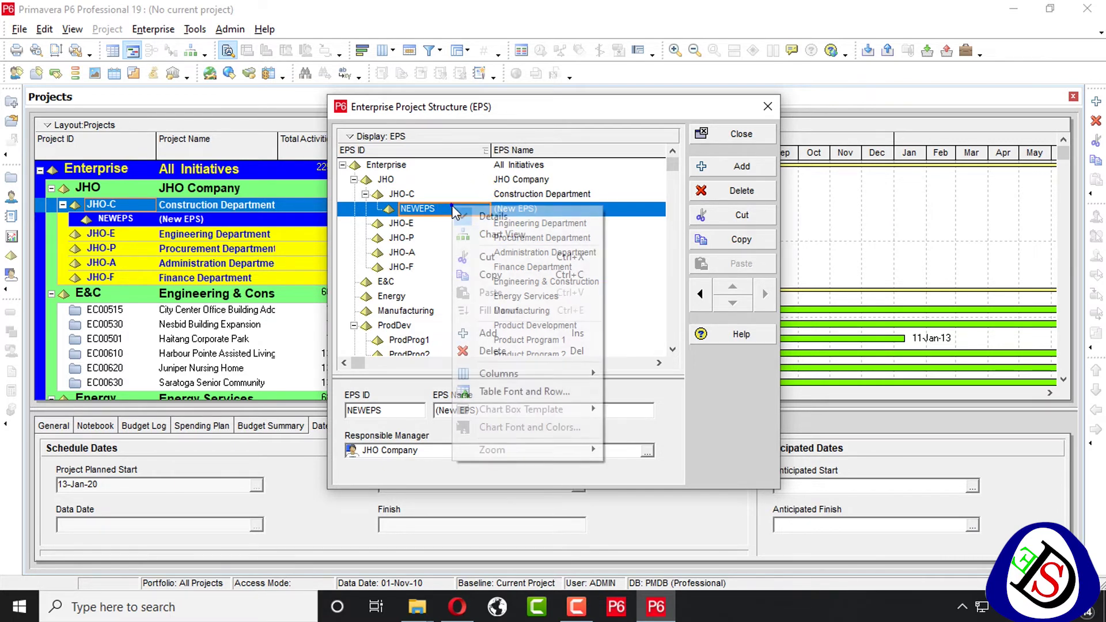
pyautogui.click(492, 351)
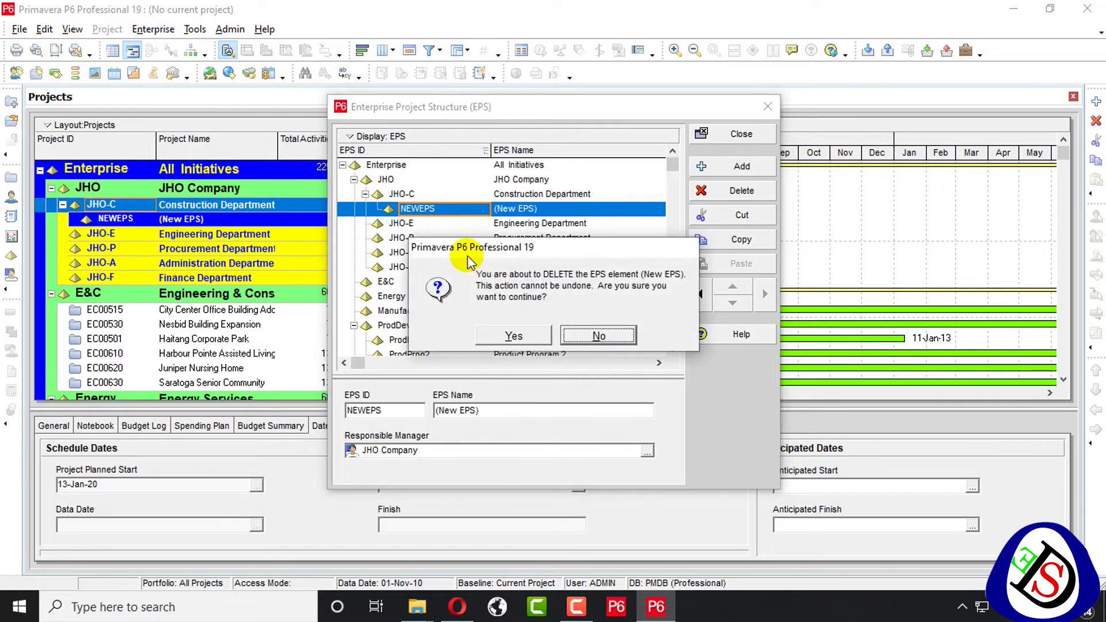
pyautogui.click(507, 335)
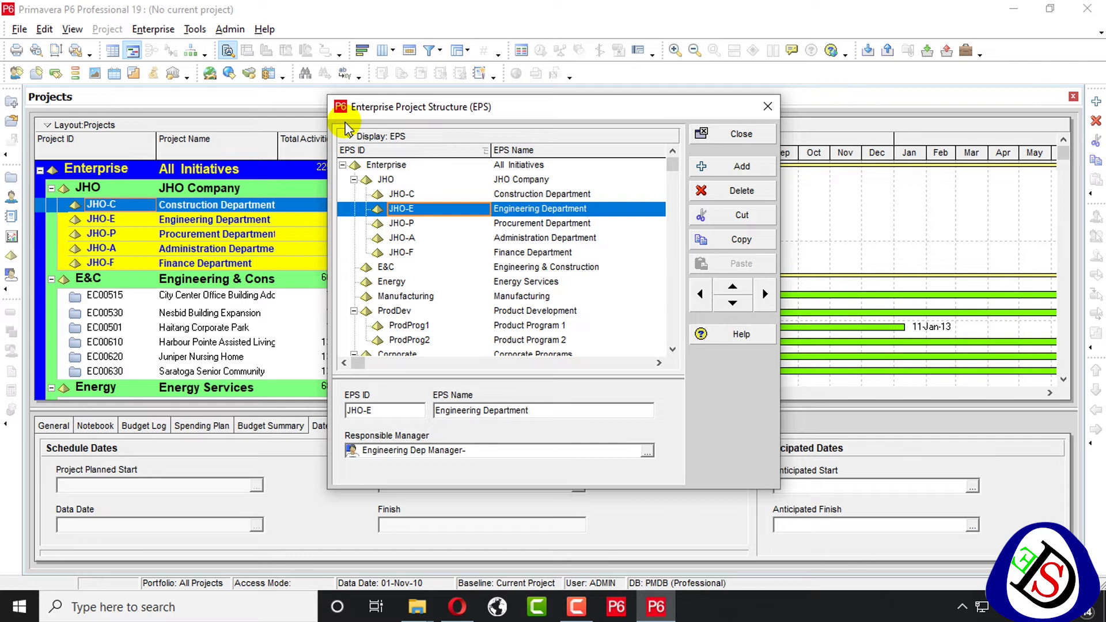
# Switch the EPS to Chart View and drag the window's edges and corners larger.
pyautogui.click(355, 138)
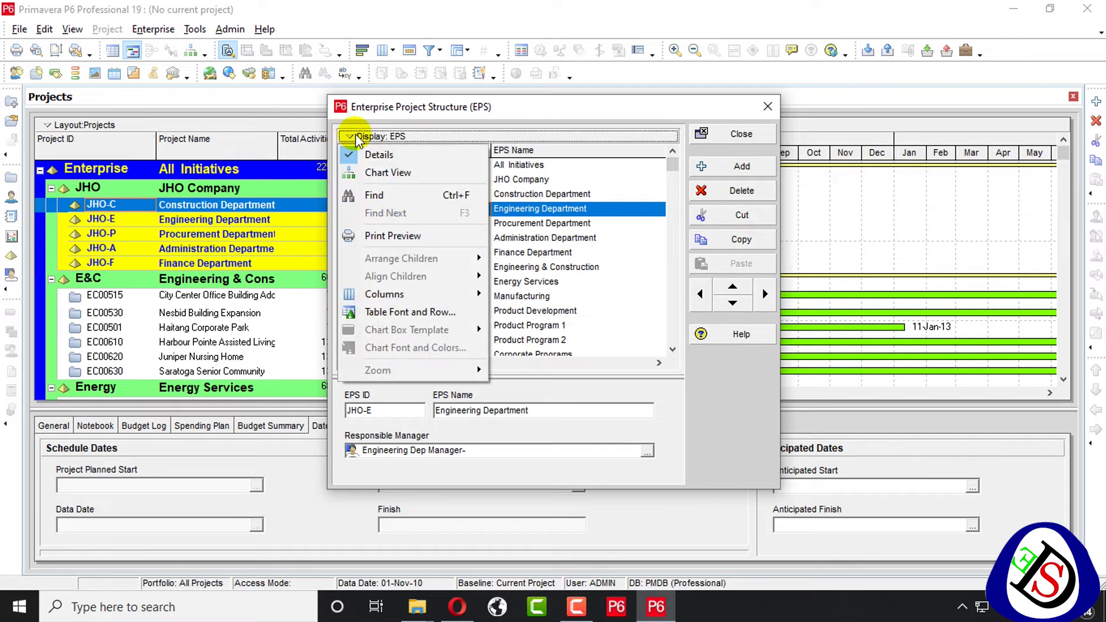
pyautogui.click(371, 172)
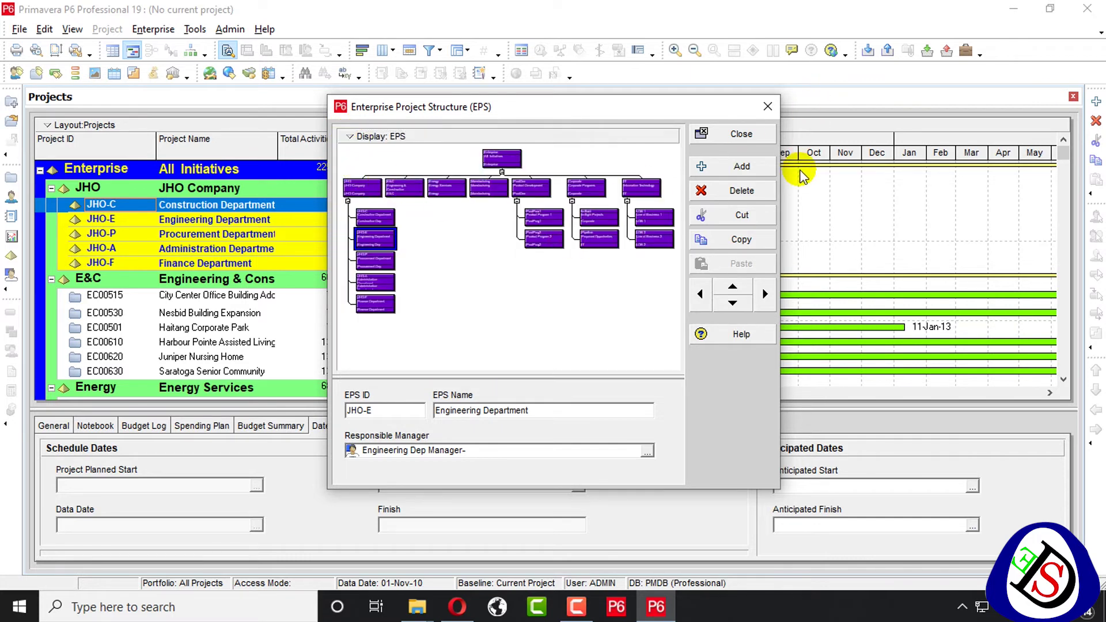
pyautogui.moveTo(780, 170); pyautogui.dragTo(968, 170)
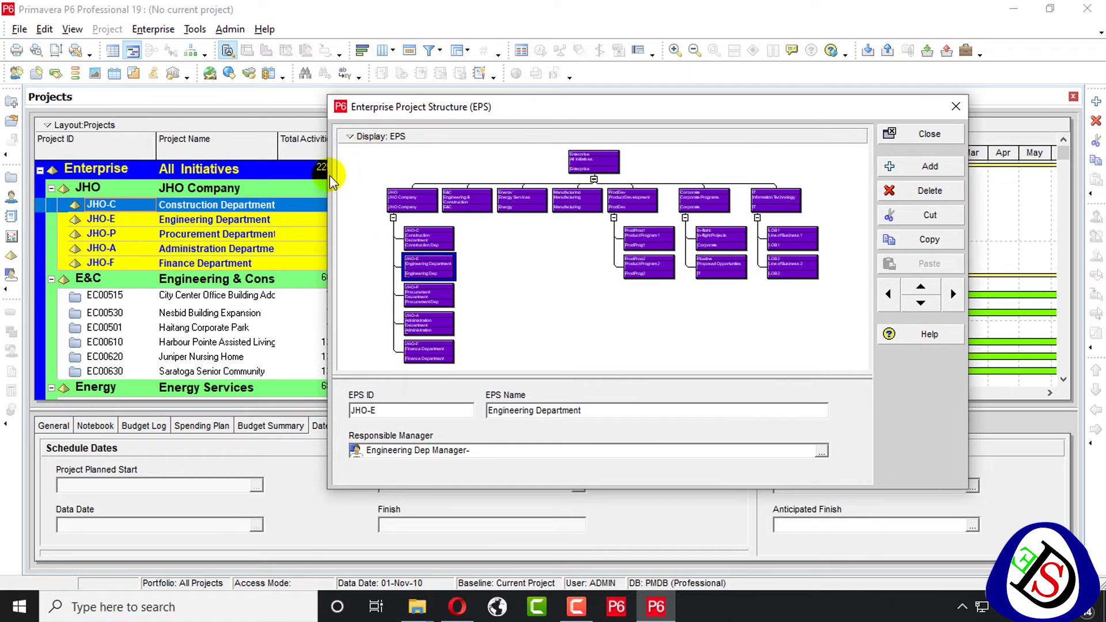
pyautogui.moveTo(326, 97); pyautogui.dragTo(64, 49)
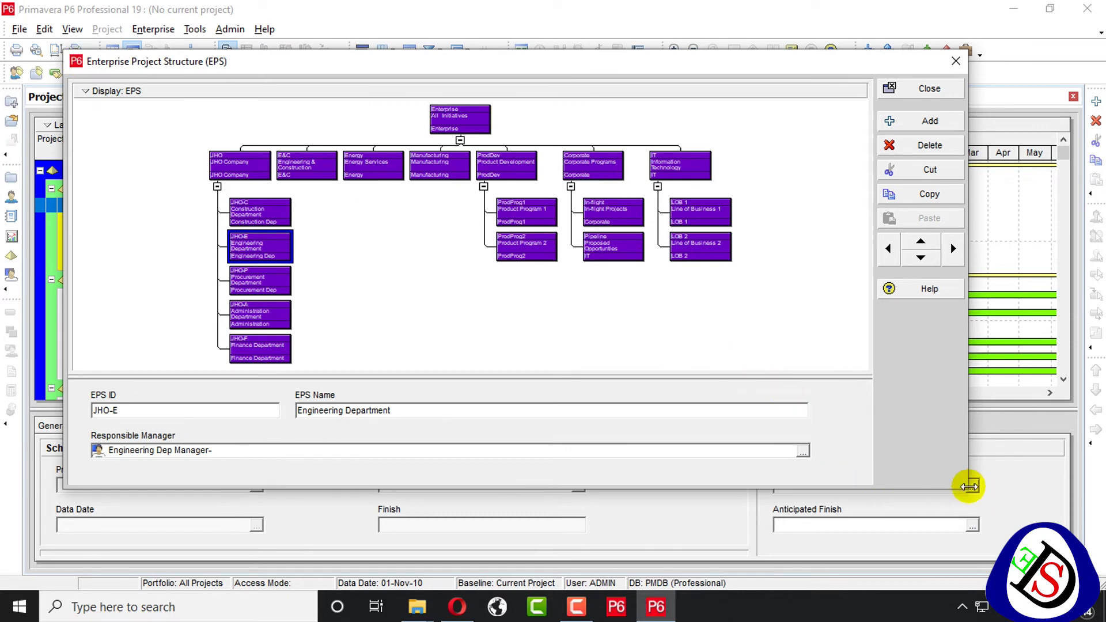
pyautogui.moveTo(968, 490); pyautogui.dragTo(1053, 588)
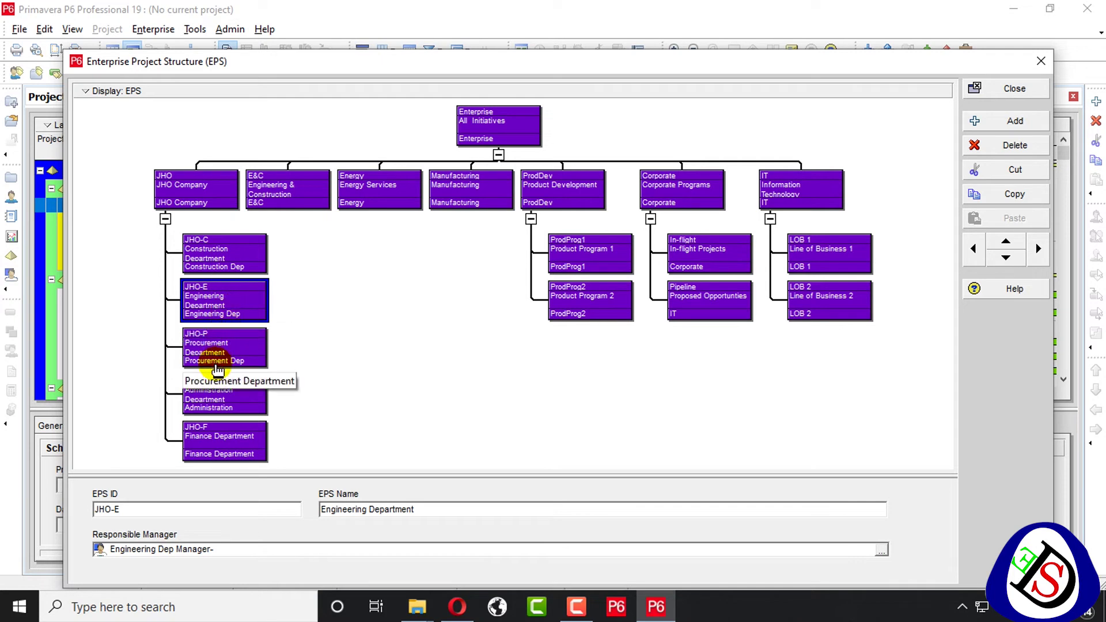
# Select JHO Company and arrange its children horizontally, then vertically.
pyautogui.click(92, 91)
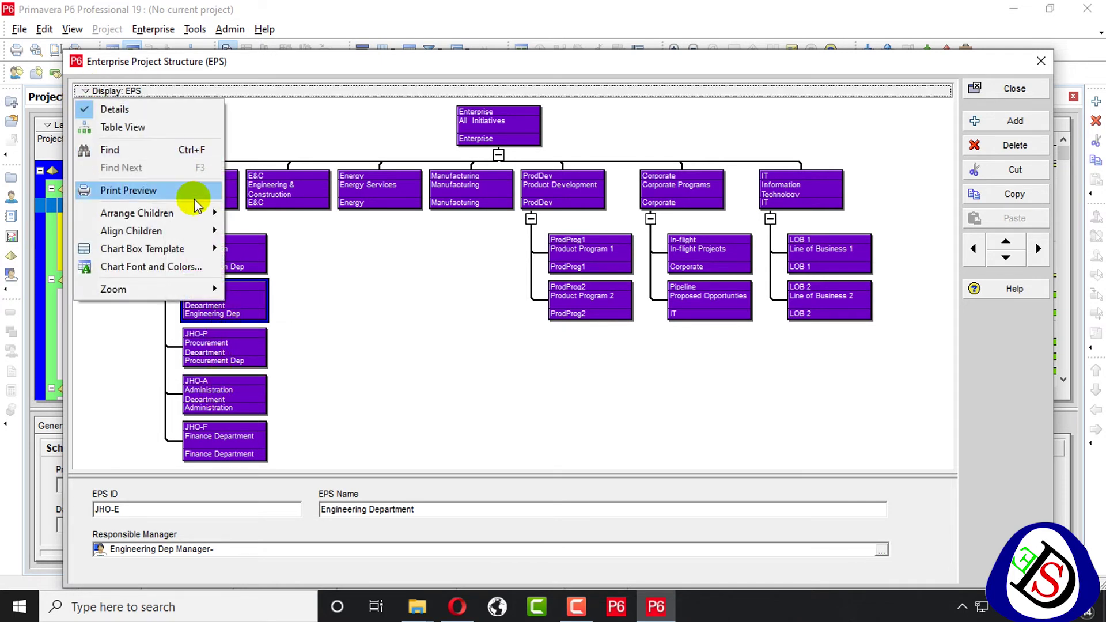
pyautogui.click(365, 257)
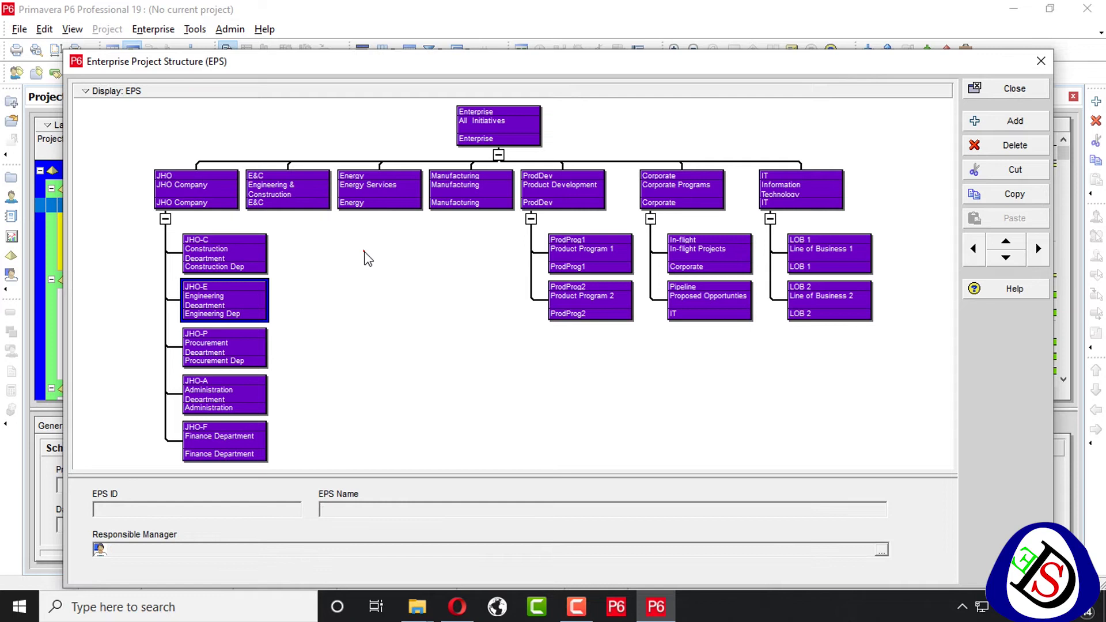
pyautogui.click(201, 193)
pyautogui.click(92, 91)
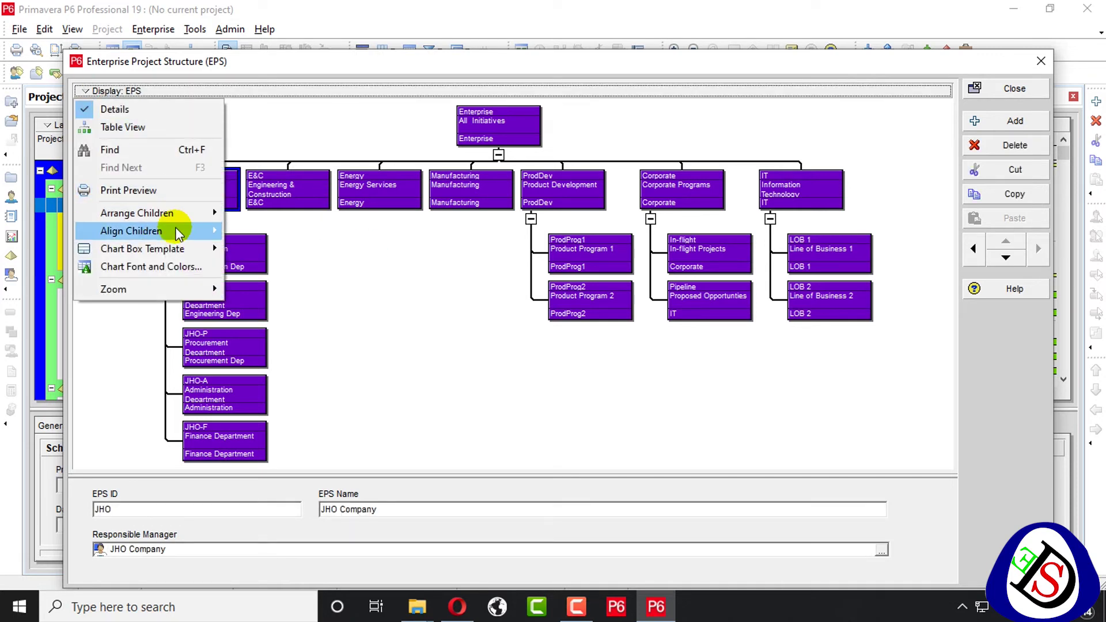
pyautogui.moveTo(174, 216)
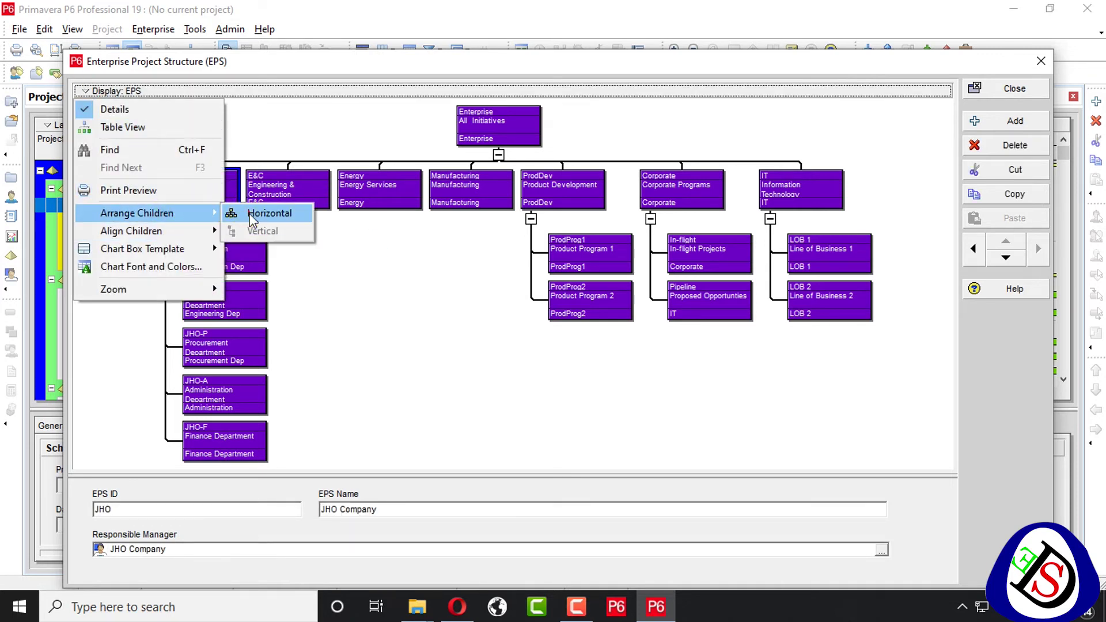
pyautogui.click(254, 213)
pyautogui.click(141, 93)
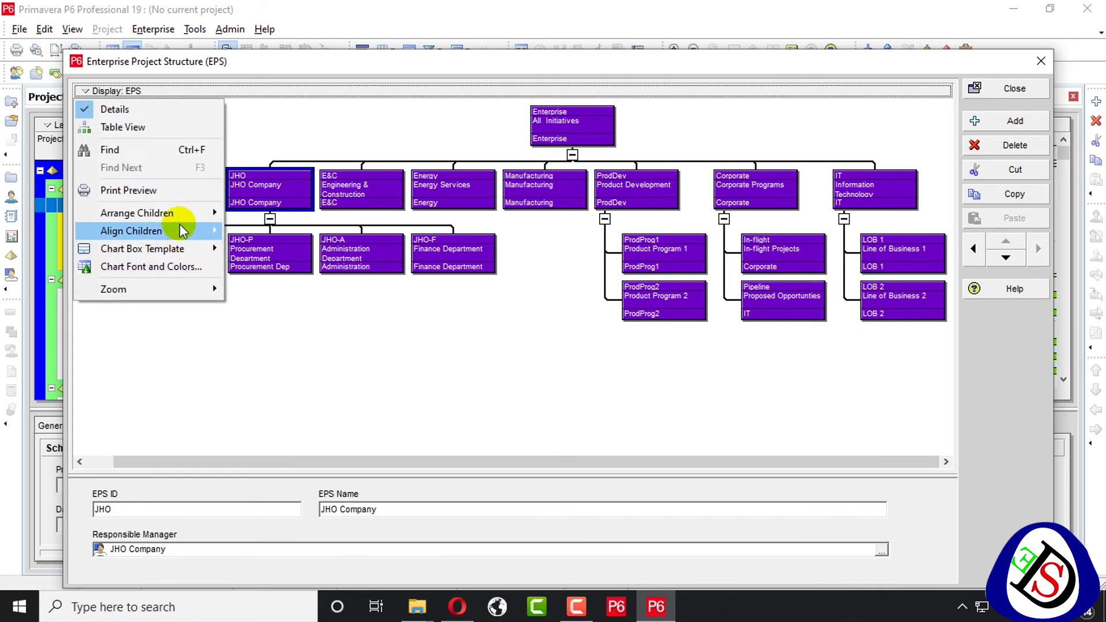
pyautogui.moveTo(182, 219)
pyautogui.click(271, 231)
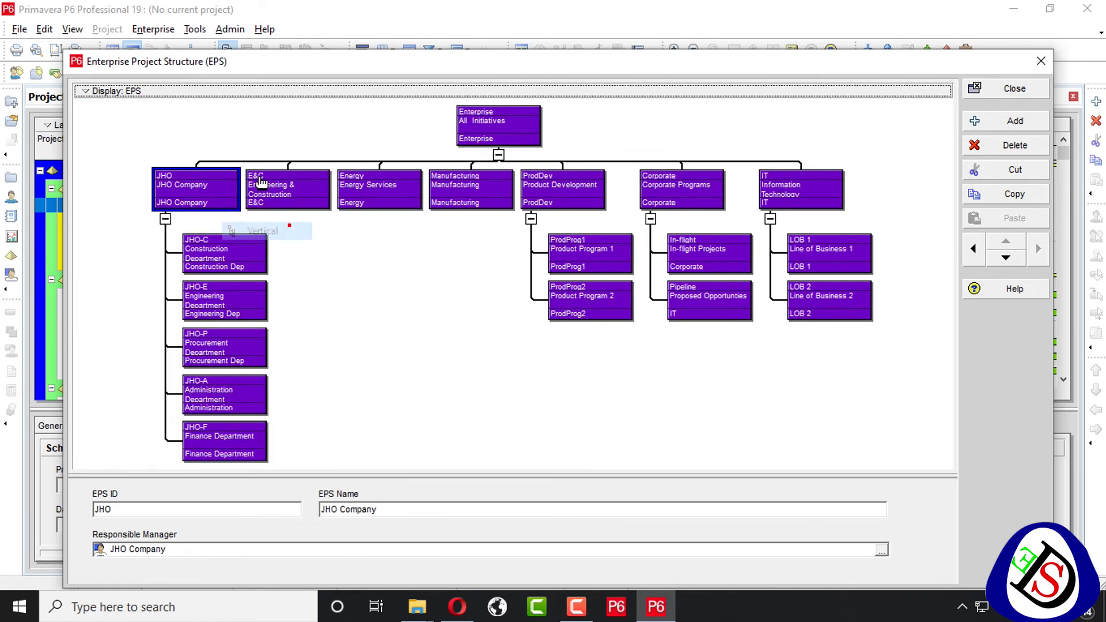
# Align JHO Company's children left, then right of the connector.
pyautogui.click(128, 92)
pyautogui.moveTo(182, 229)
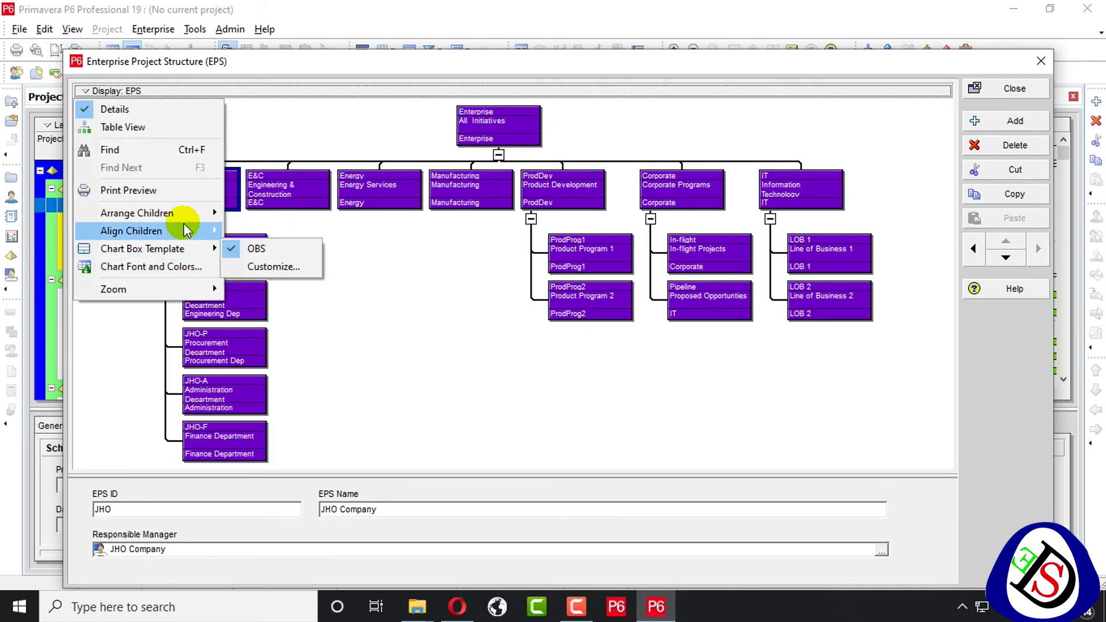
pyautogui.click(256, 247)
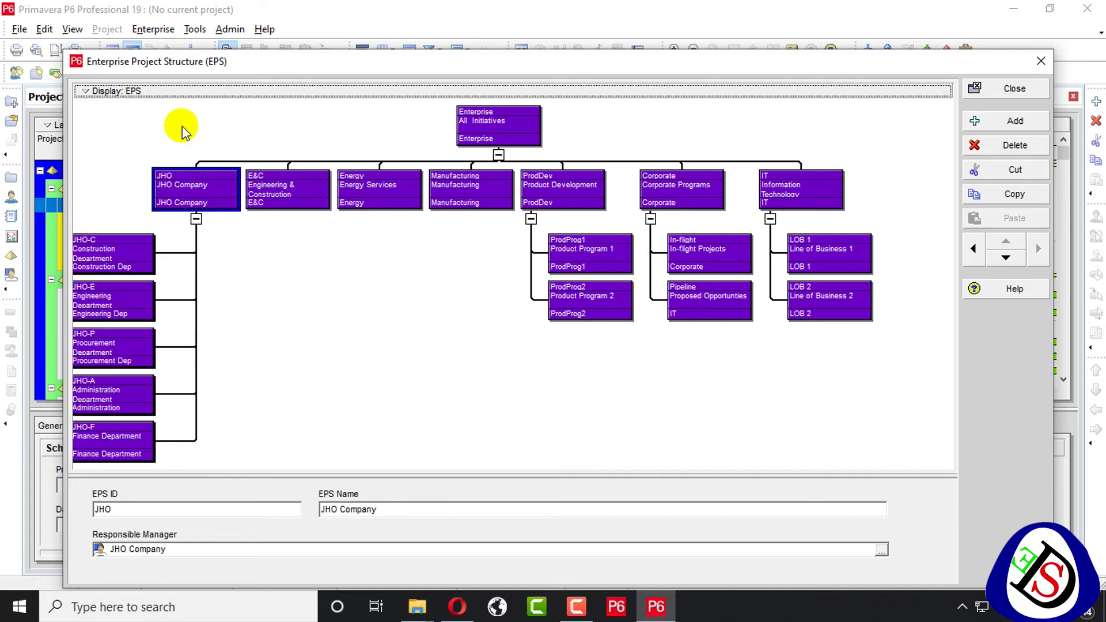
pyautogui.click(149, 93)
pyautogui.moveTo(173, 230)
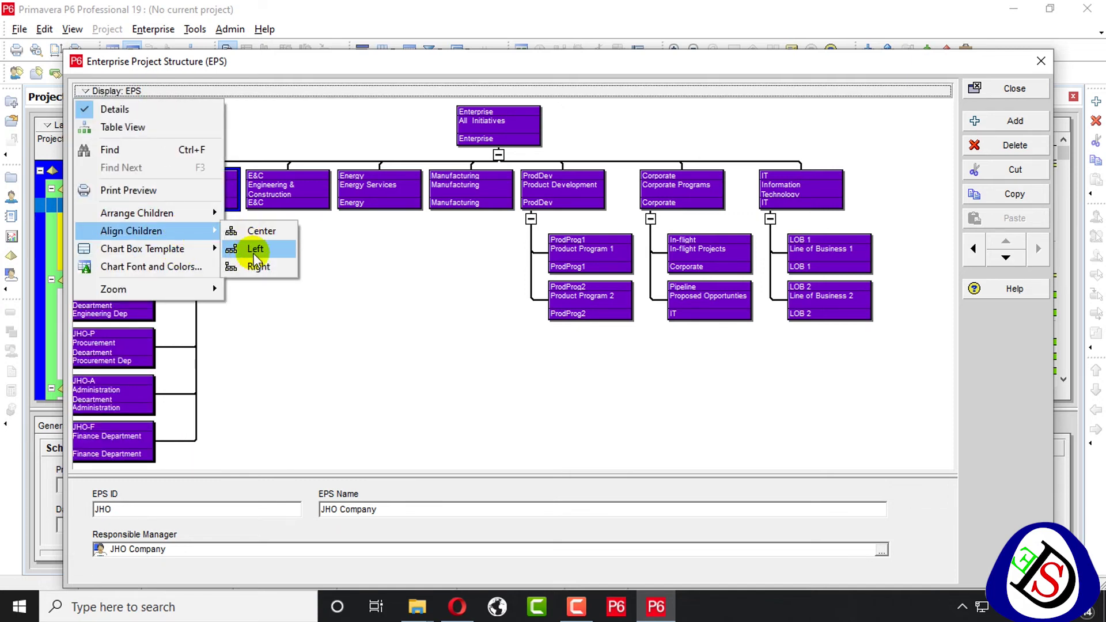
pyautogui.click(255, 265)
# View Chart Box Template and Chart Font and Colors unchanged, then return to Table View.
pyautogui.click(124, 92)
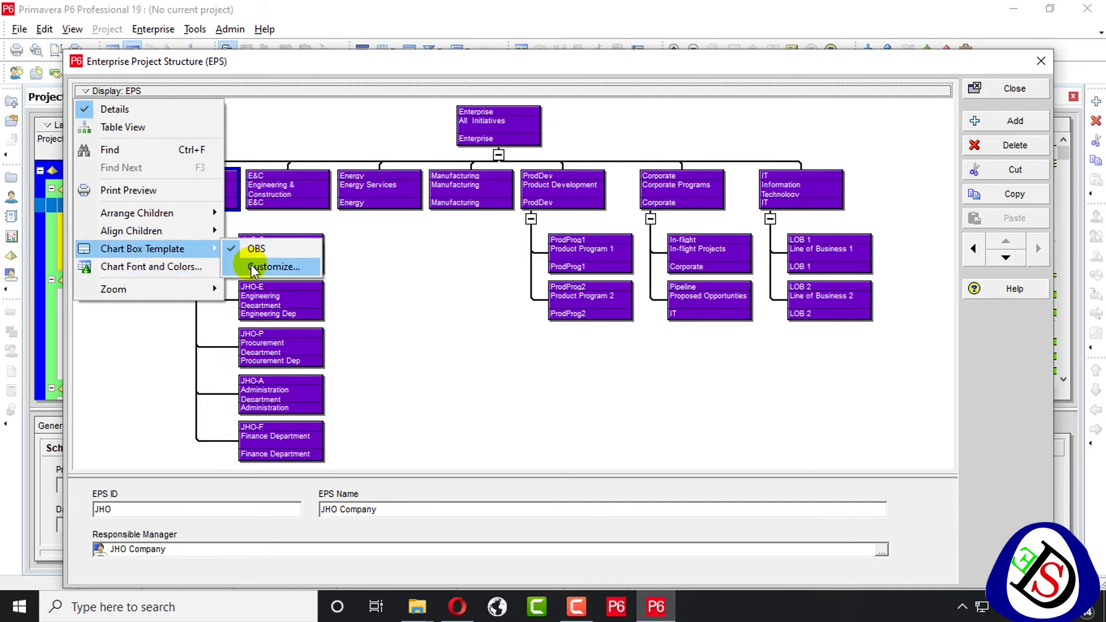
pyautogui.moveTo(217, 248)
pyautogui.click(260, 265)
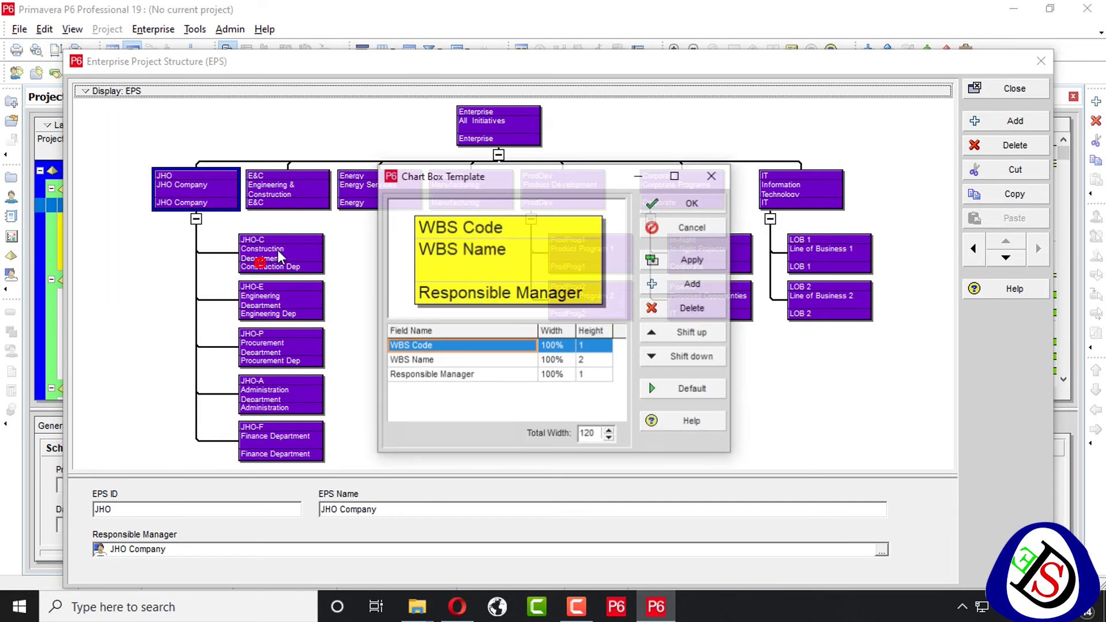
pyautogui.click(713, 175)
pyautogui.rightClick(96, 97)
pyautogui.click(163, 267)
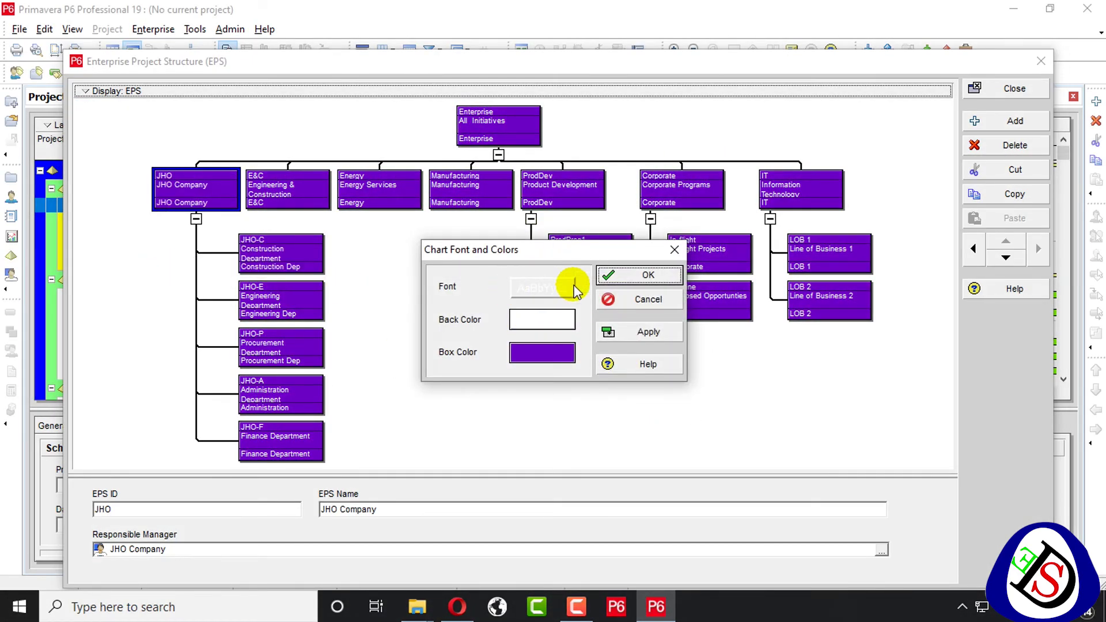
pyautogui.click(671, 252)
pyautogui.rightClick(77, 99)
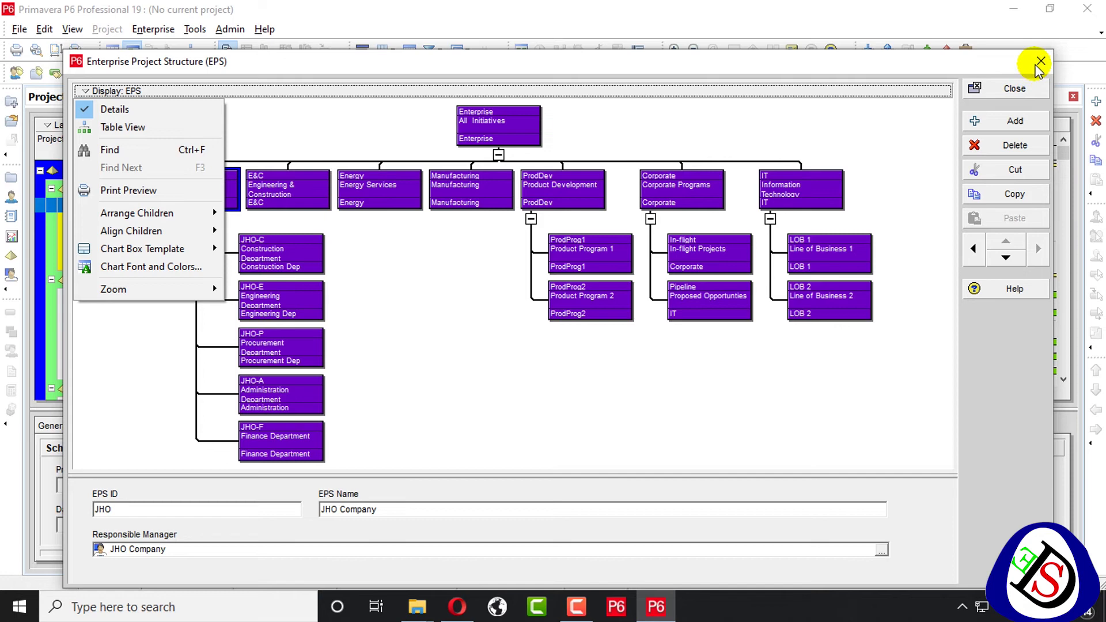
pyautogui.click(118, 127)
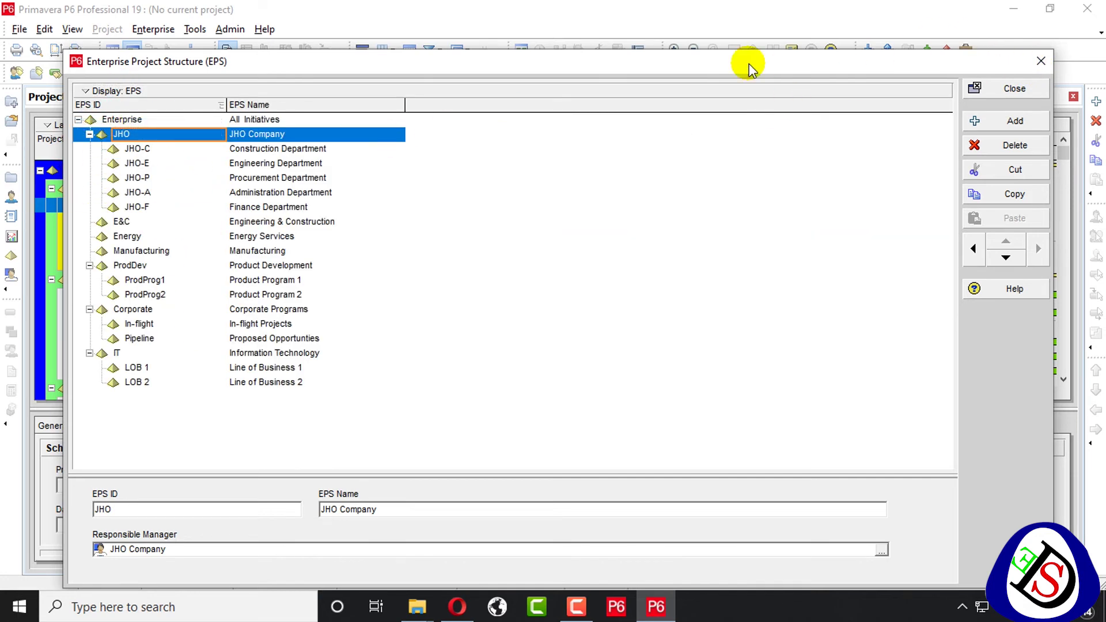
# Close the EPS window and review the projects list.
pyautogui.click(1012, 88)
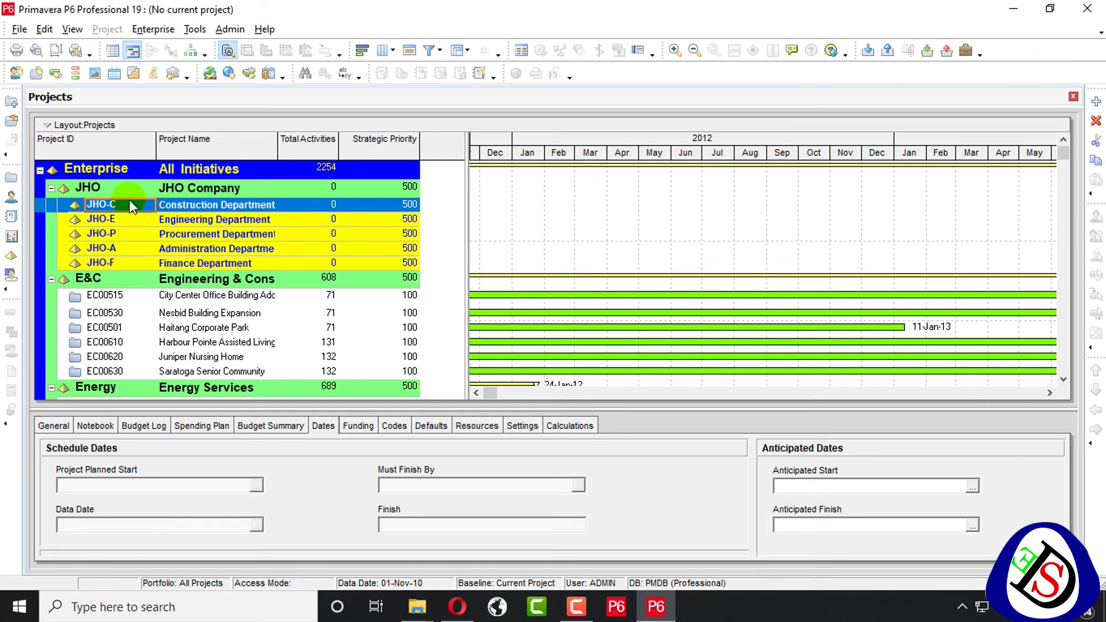
pyautogui.click(129, 218)
pyautogui.scroll(-2, 129, 217)
pyautogui.scroll(2, 132, 213)
pyautogui.scroll(-3, 134, 209)
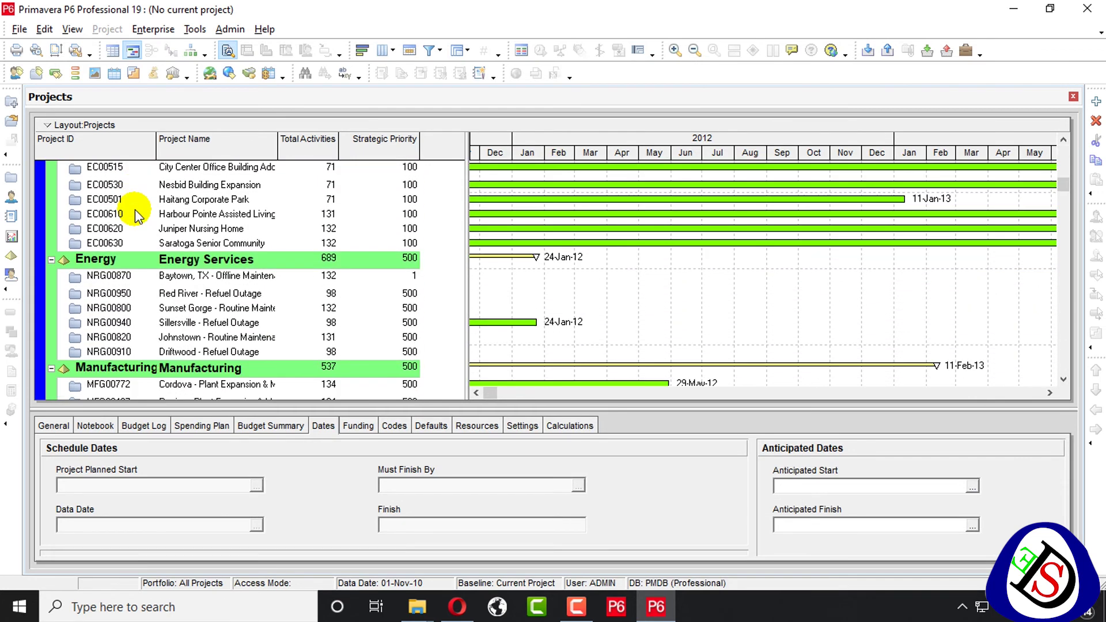
pyautogui.scroll(3, 130, 214)
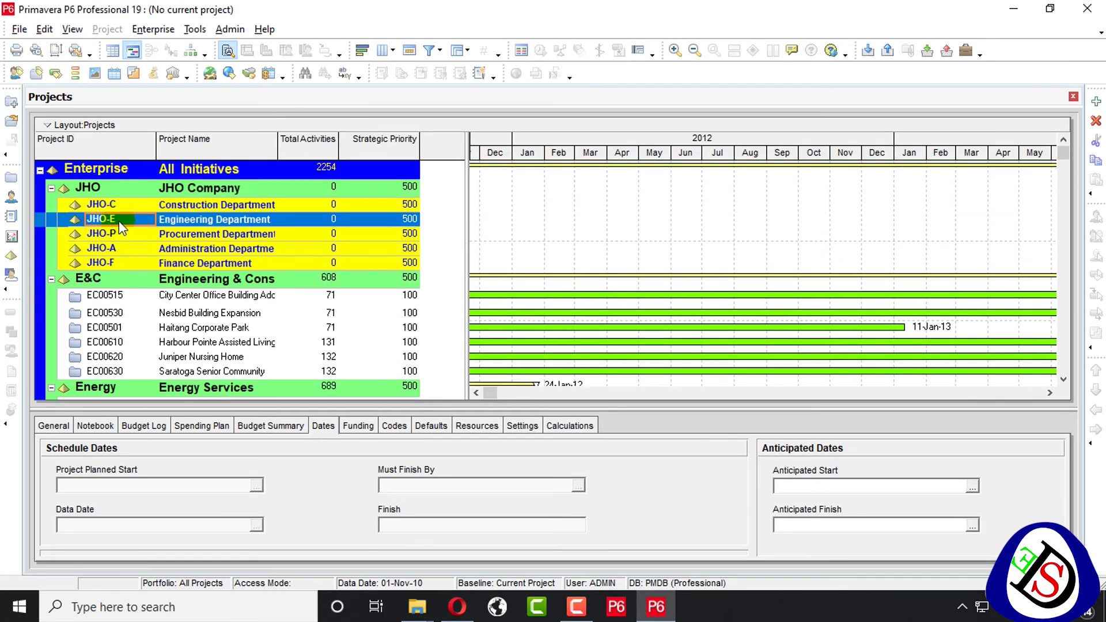
# Collapse and re-expand Enterprise, then expand JHO Company to show its five departments.
pyautogui.doubleClick(107, 175)
pyautogui.doubleClick(107, 175)
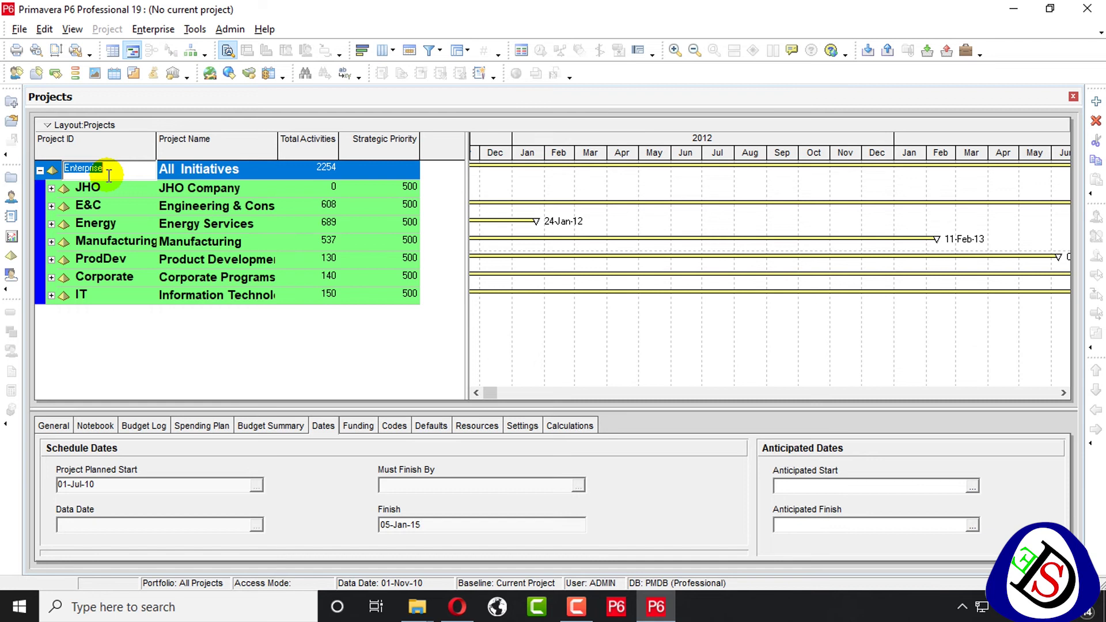
pyautogui.click(403, 339)
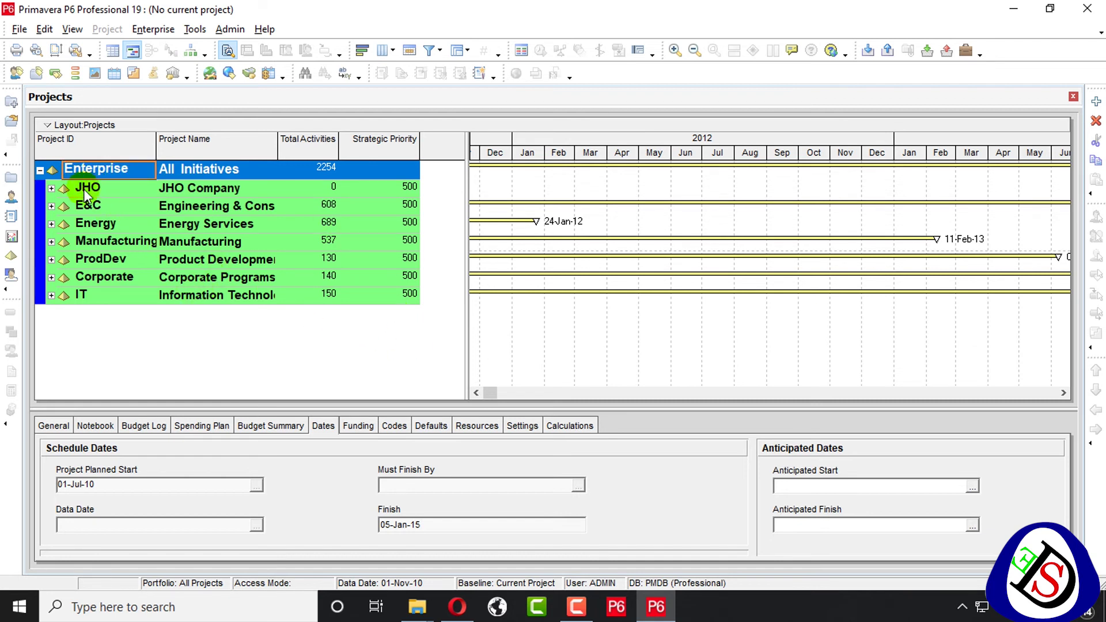
pyautogui.press('BackSpace')
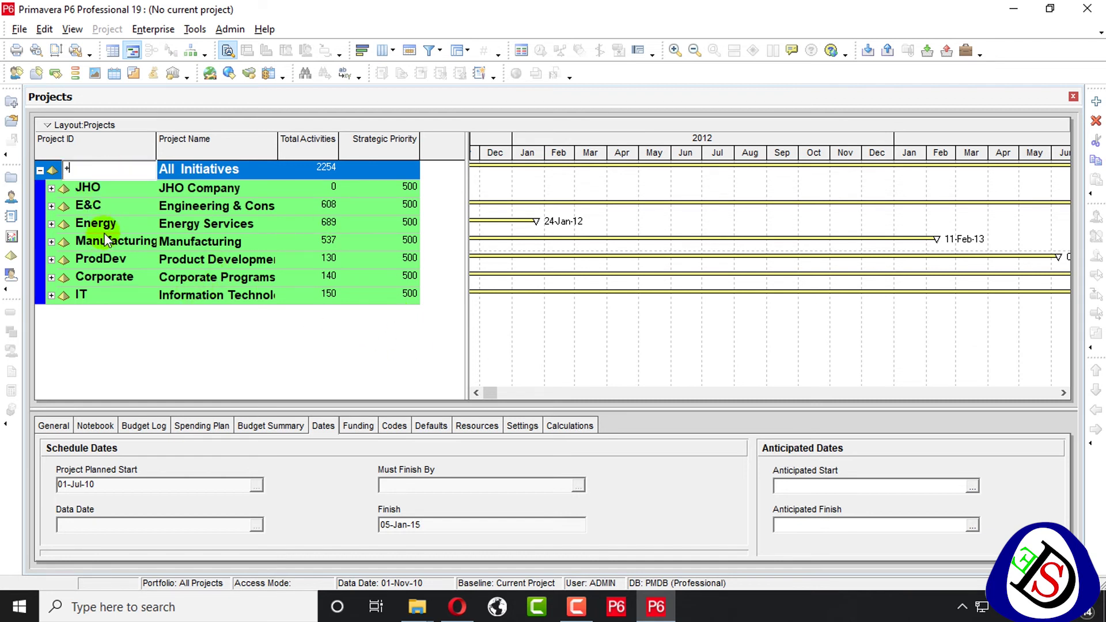
pyautogui.press('Escape')
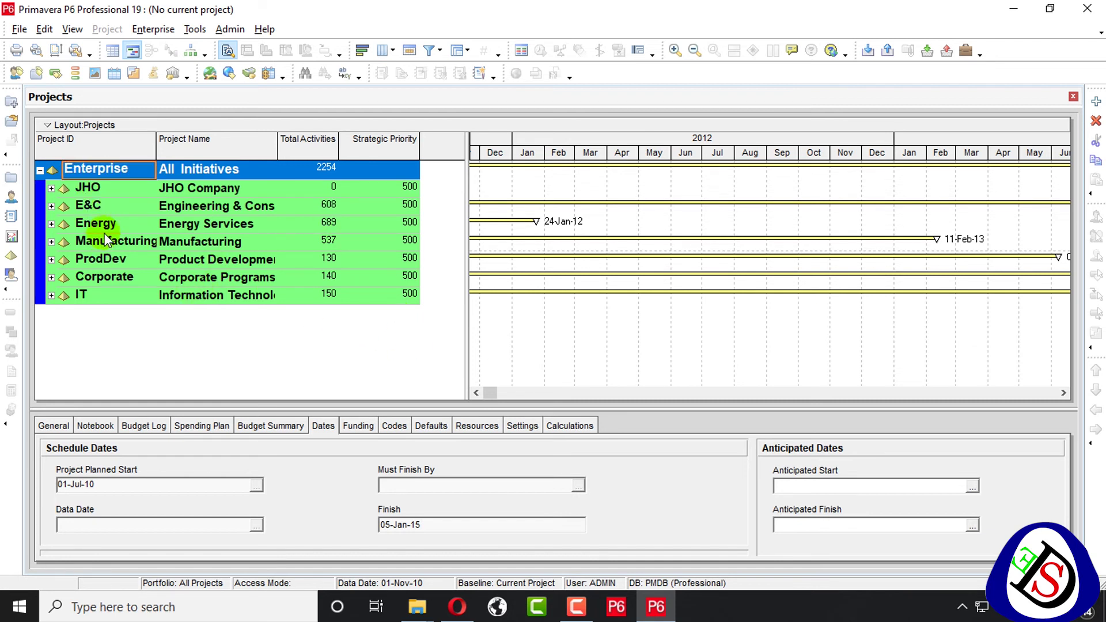
pyautogui.click(52, 188)
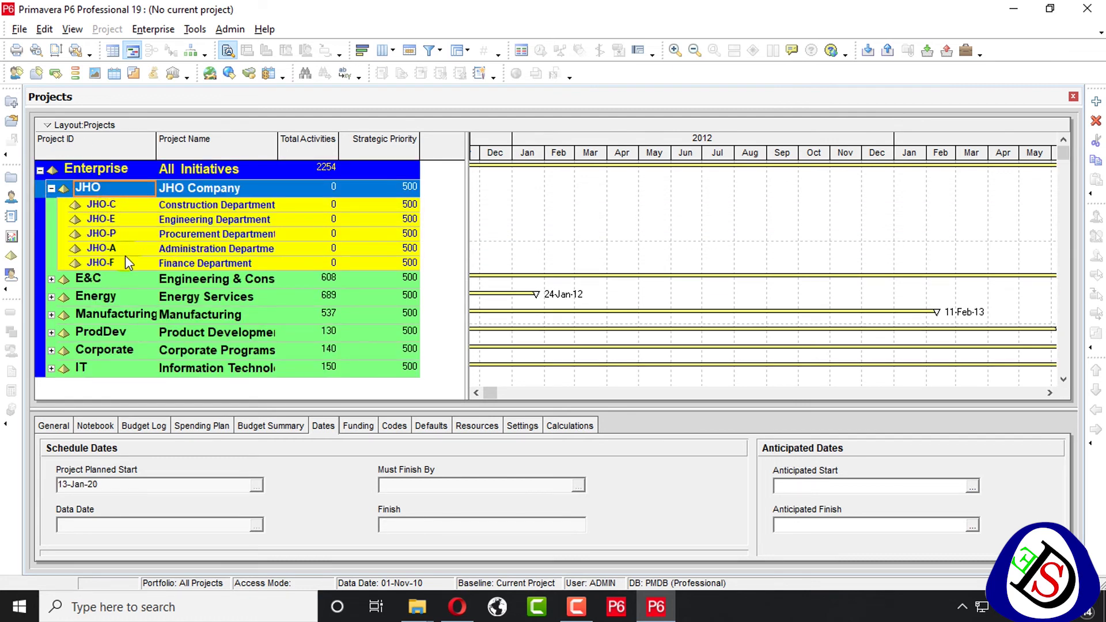
pyautogui.click(105, 205)
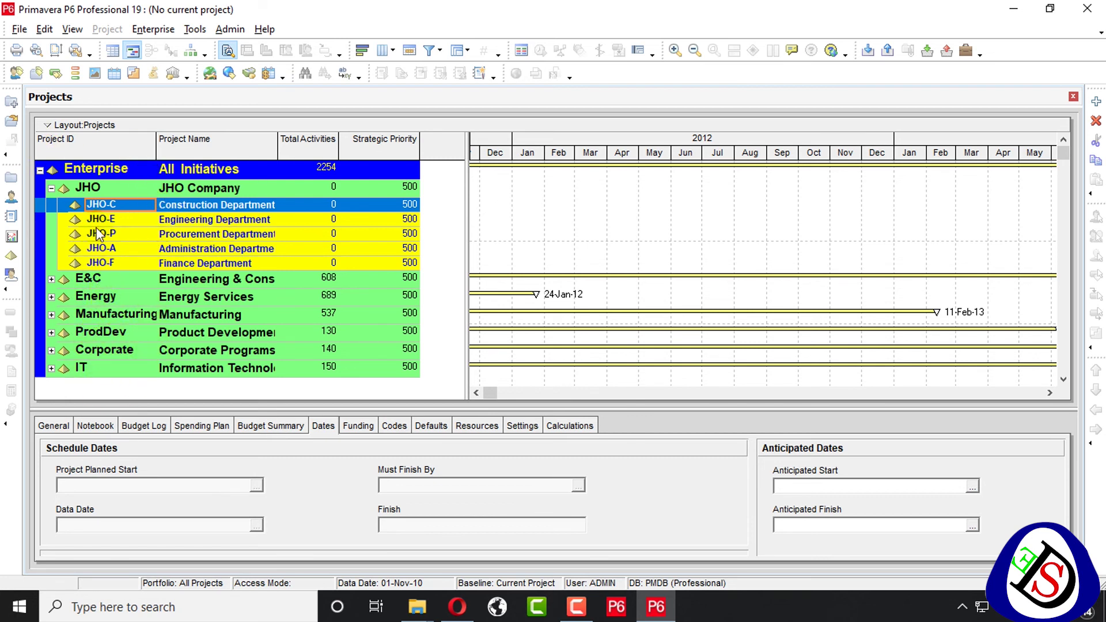
pyautogui.click(130, 221)
pyautogui.click(130, 235)
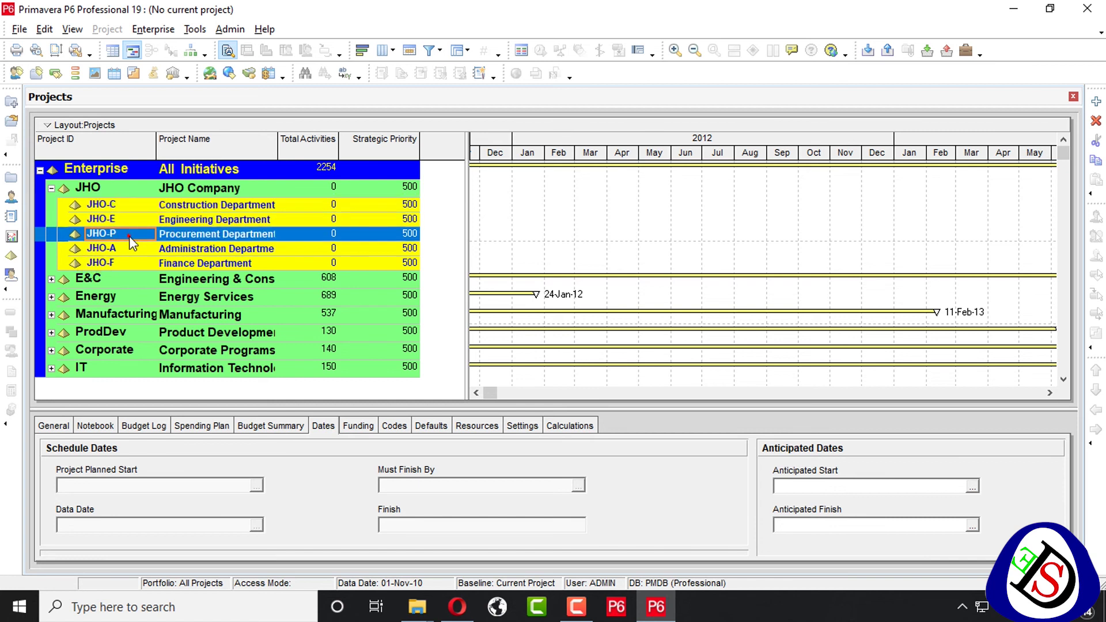